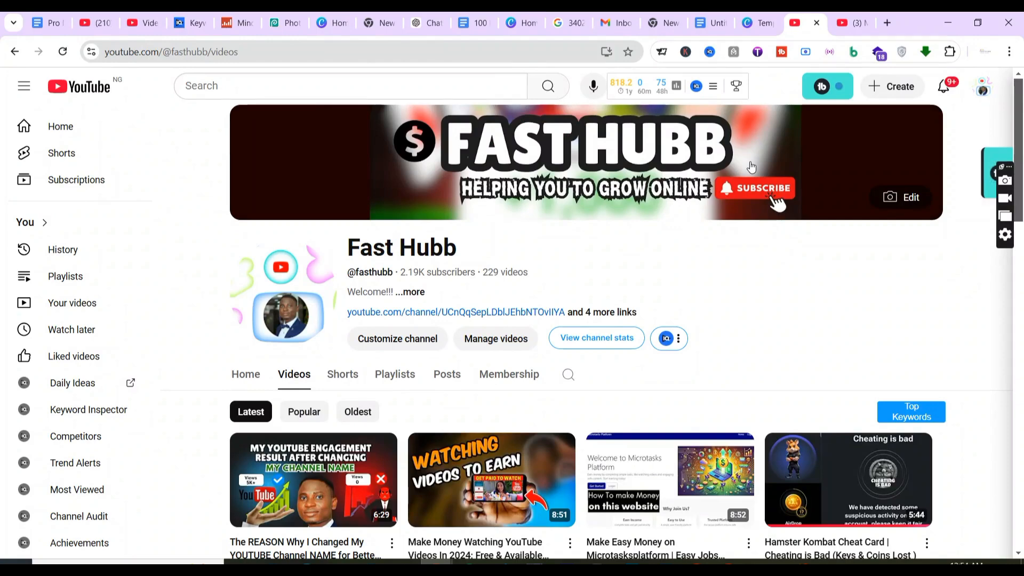
Look over the finished banners on the Fast Hubb and Mind-Blowing TRUE CRIME Stories channels and the title in the untitled document.
{"action": "key", "text": "ctrl+Tab"}
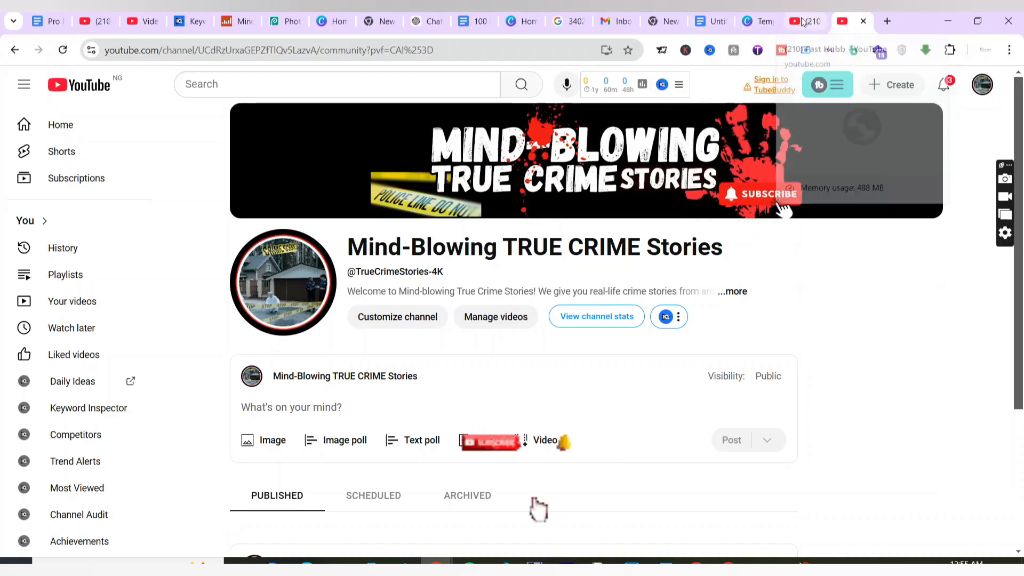
{"action": "key", "text": "ctrl+shift+Tab"}
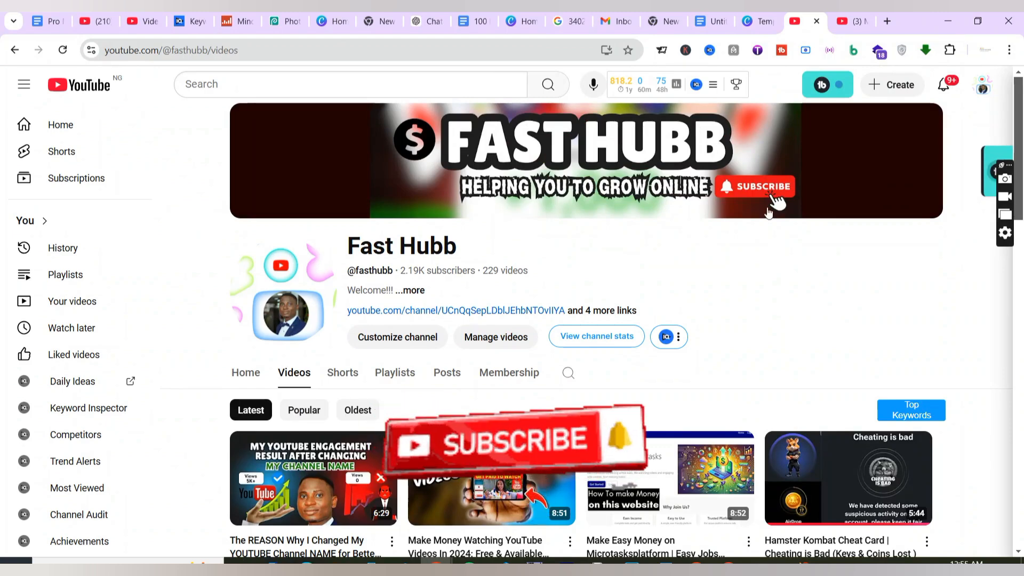
{"action": "left_click", "coordinate": [714, 22]}
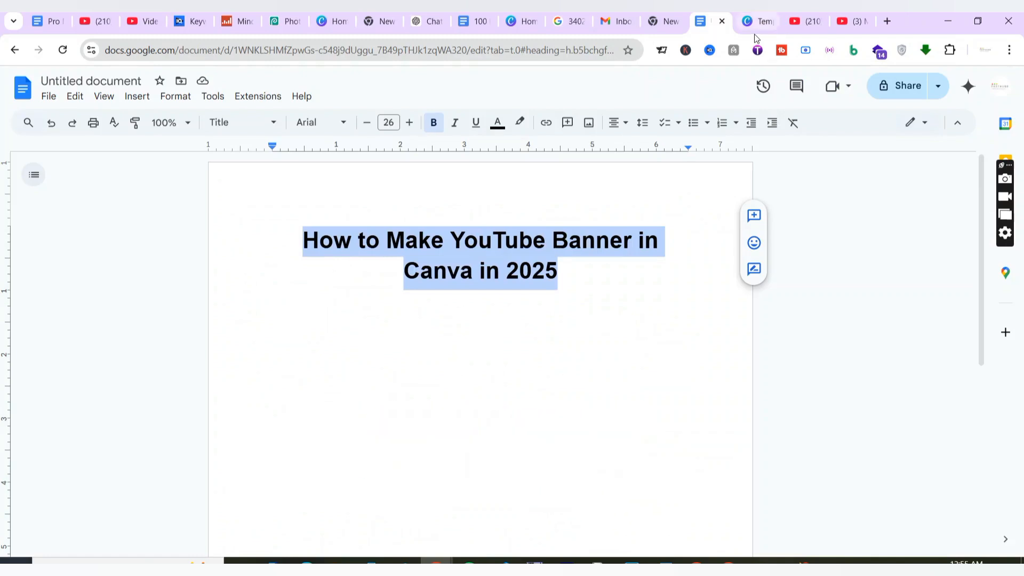
{"action": "mouse_move", "coordinate": [755, 38]}
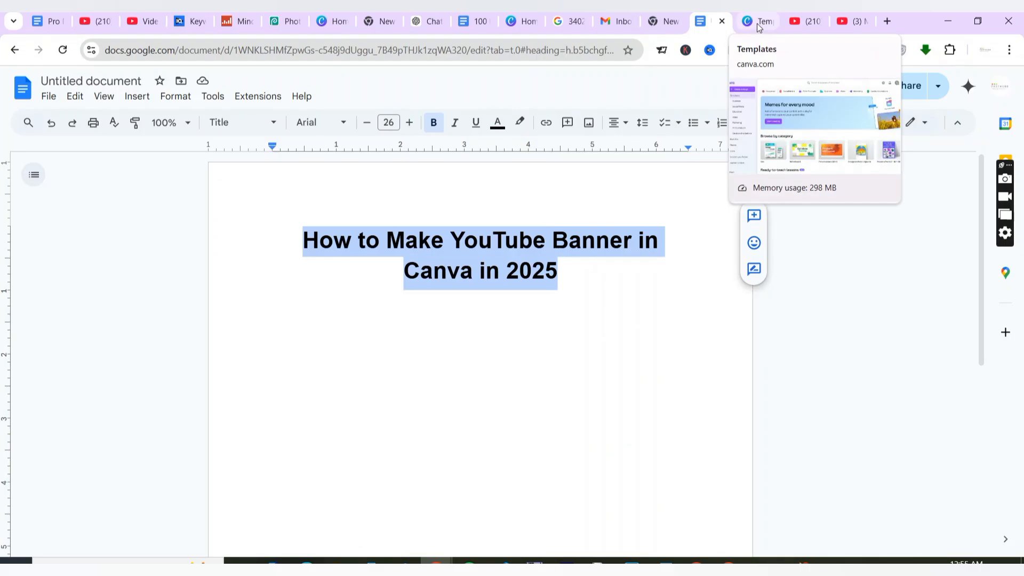
Switch to Canva and search its template library for "youtube banner".
{"action": "left_click", "coordinate": [756, 23]}
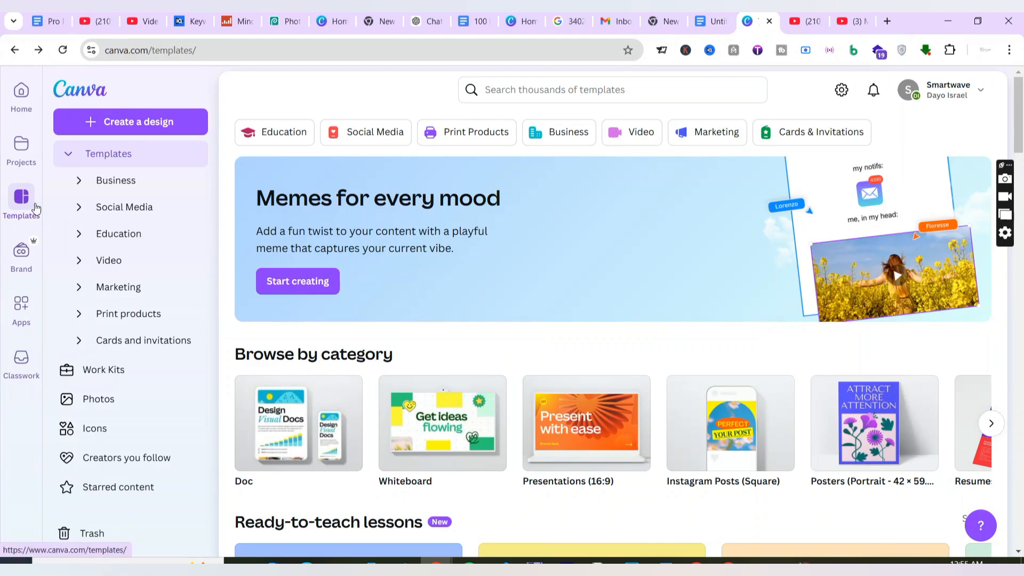
{"action": "left_click", "coordinate": [569, 94]}
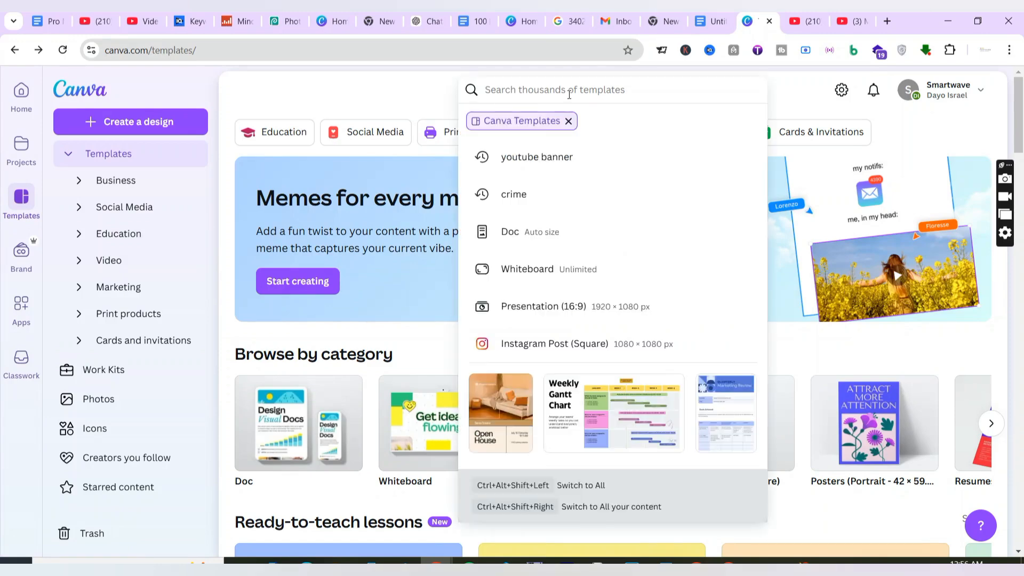
{"action": "type", "text": "youtub"}
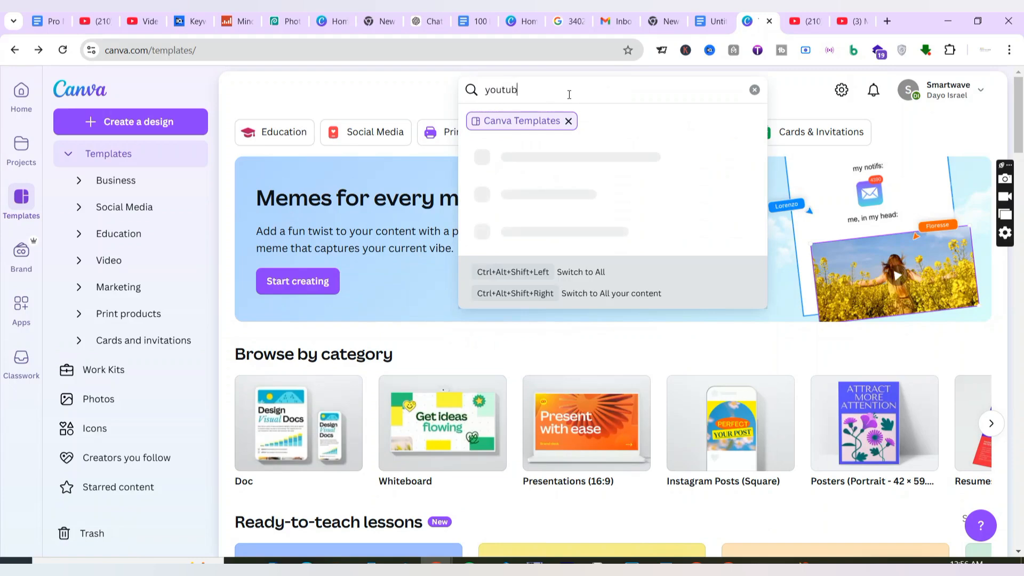
{"action": "type", "text": "e banner"}
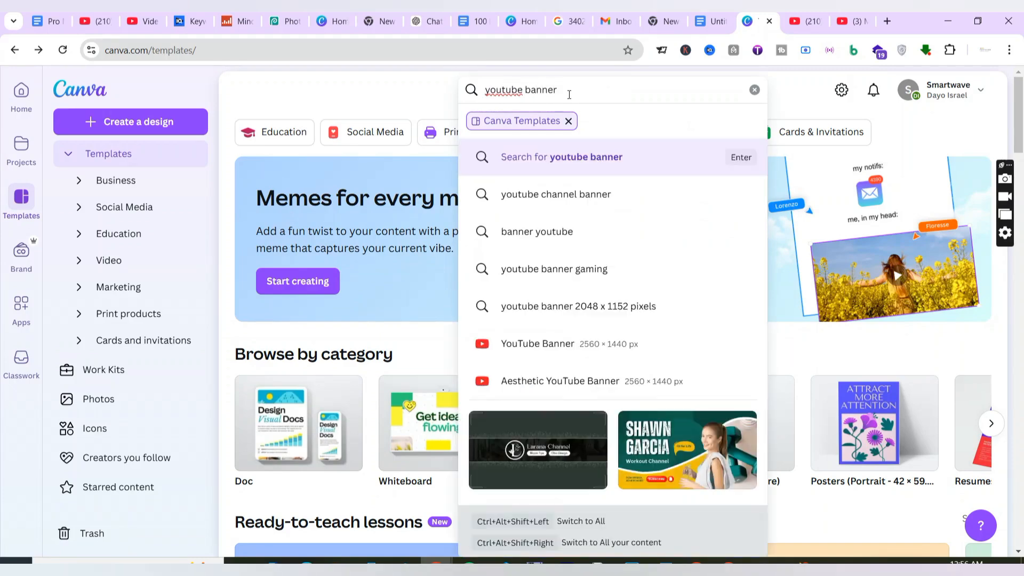
{"action": "left_click", "coordinate": [622, 156]}
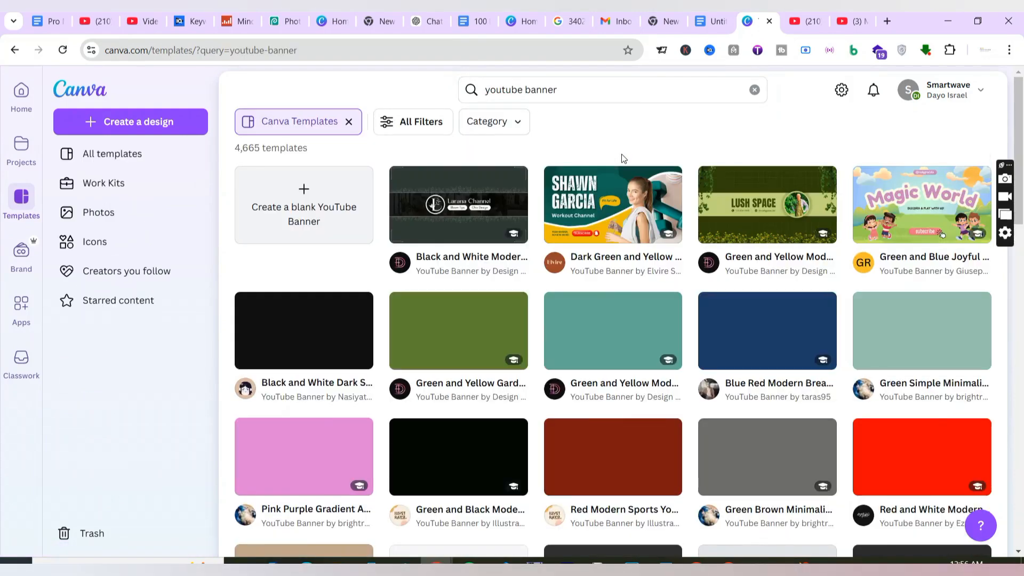
{"action": "scroll", "coordinate": [633, 133], "scroll_direction": "down", "scroll_amount": 5}
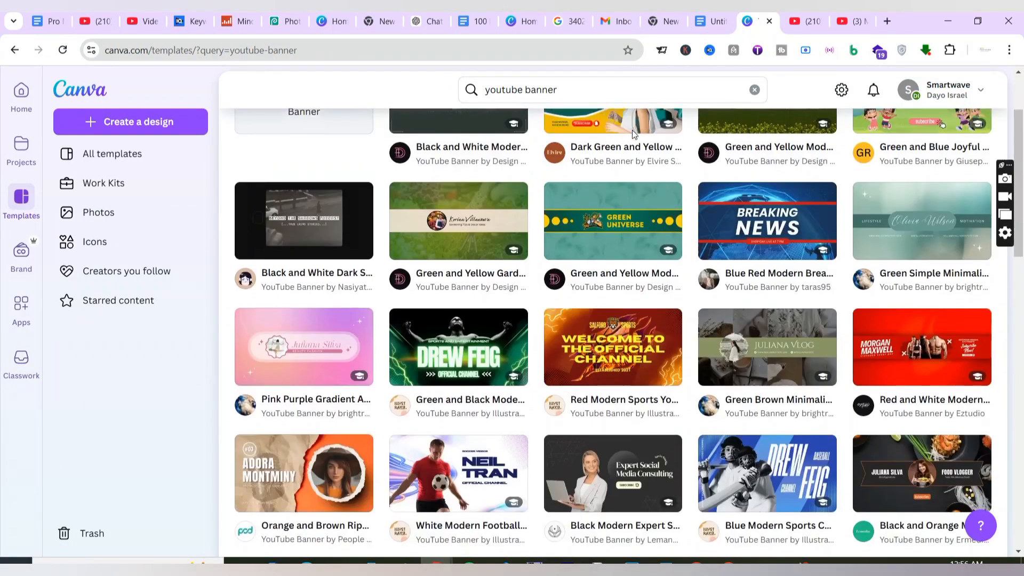
{"action": "scroll", "coordinate": [633, 134], "scroll_direction": "up", "scroll_amount": 6}
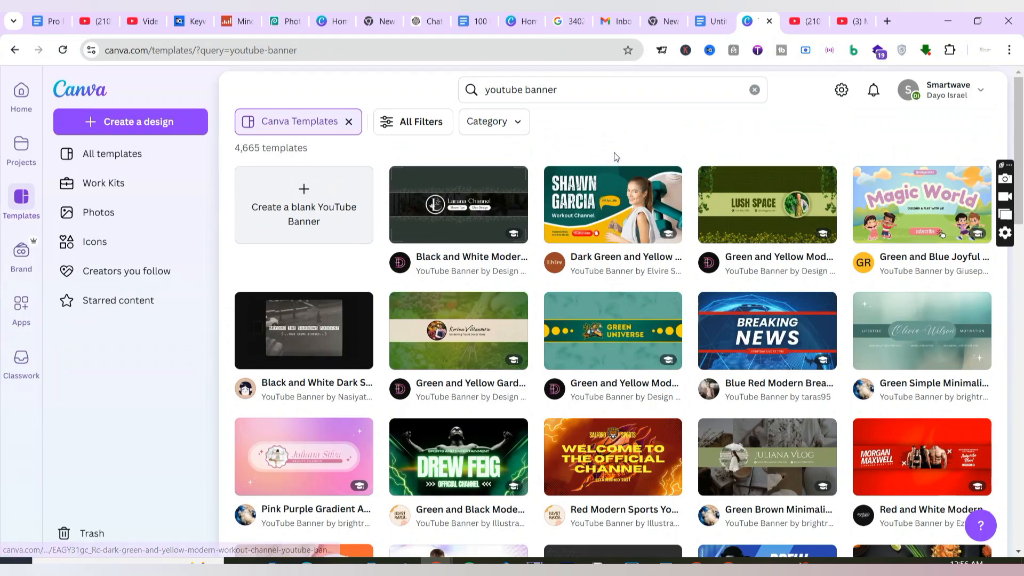
Check the Mind-Blowing TRUE CRIME Stories channel banner and create a blank YouTube Banner design in Canva.
{"action": "left_click", "coordinate": [842, 24]}
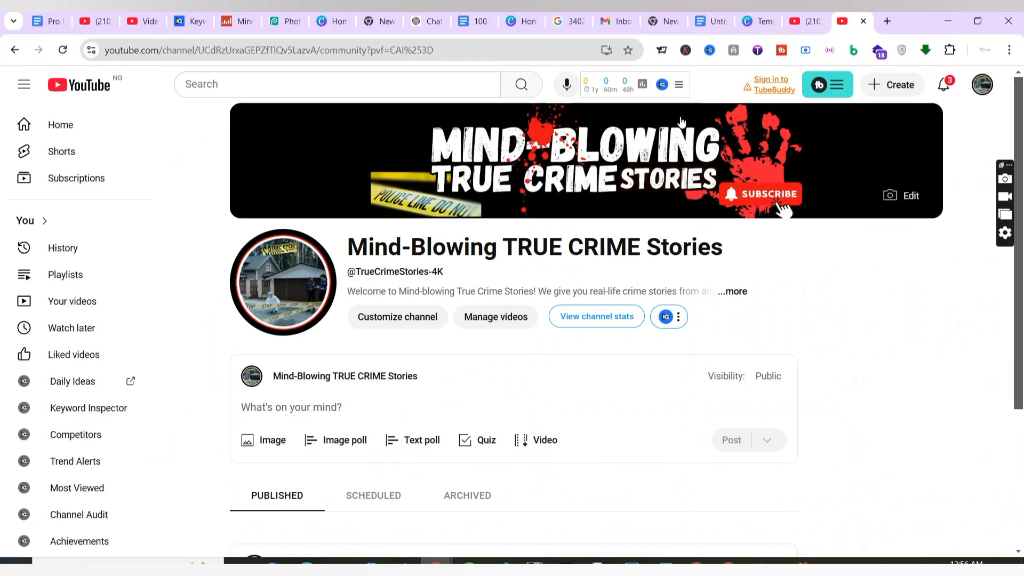
{"action": "left_click", "coordinate": [760, 23]}
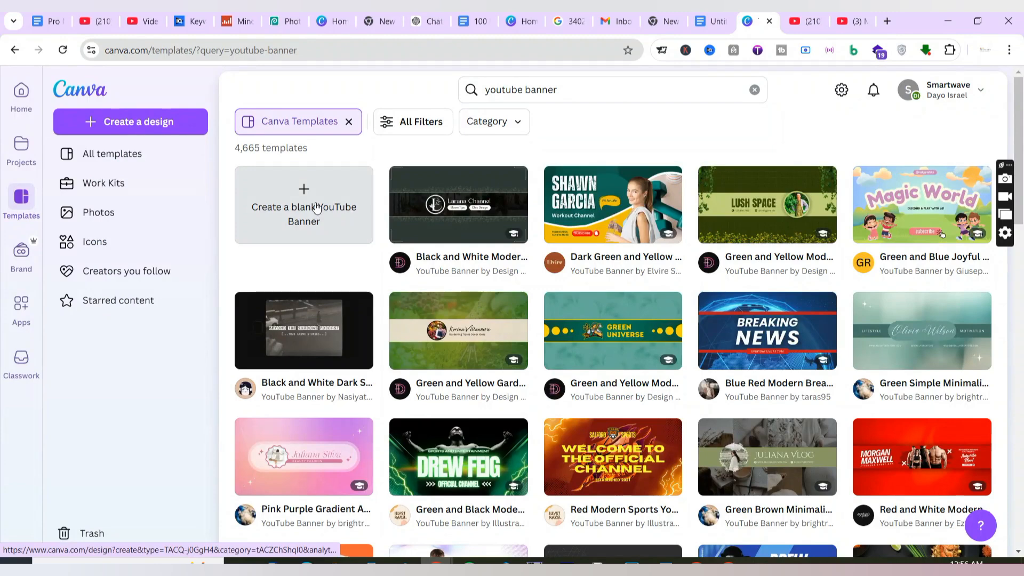
{"action": "left_click", "coordinate": [332, 220]}
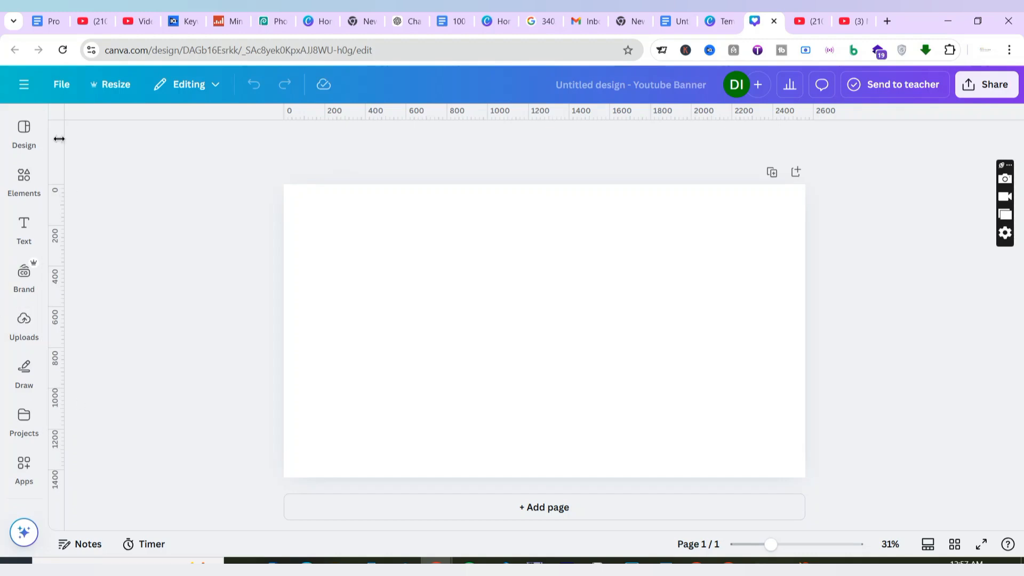
Toggle the blank banner's rulers and guides off and back on.
{"action": "left_click", "coordinate": [37, 91]}
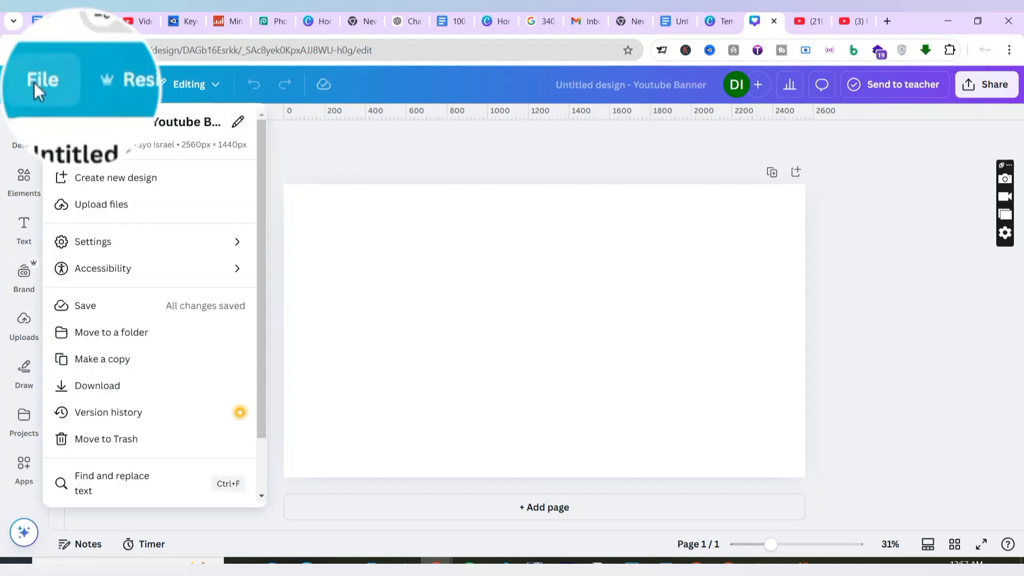
{"action": "left_click", "coordinate": [193, 249]}
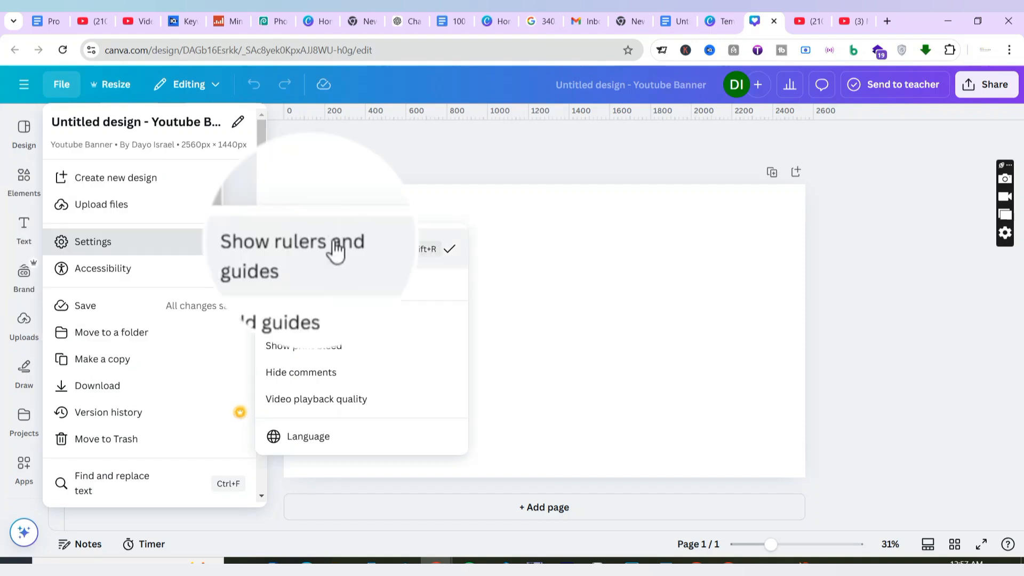
{"action": "left_click", "coordinate": [450, 251]}
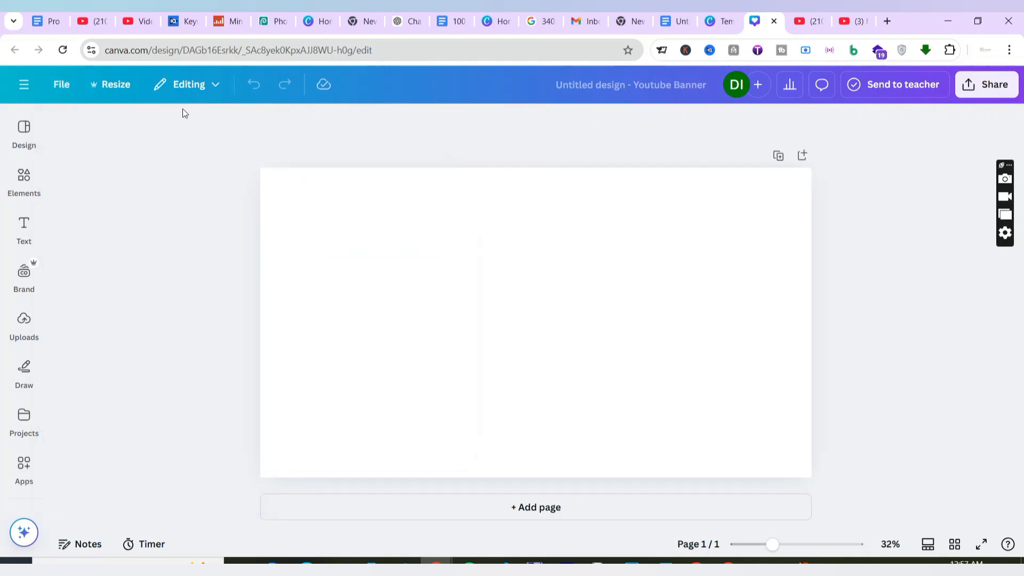
{"action": "left_click", "coordinate": [61, 84]}
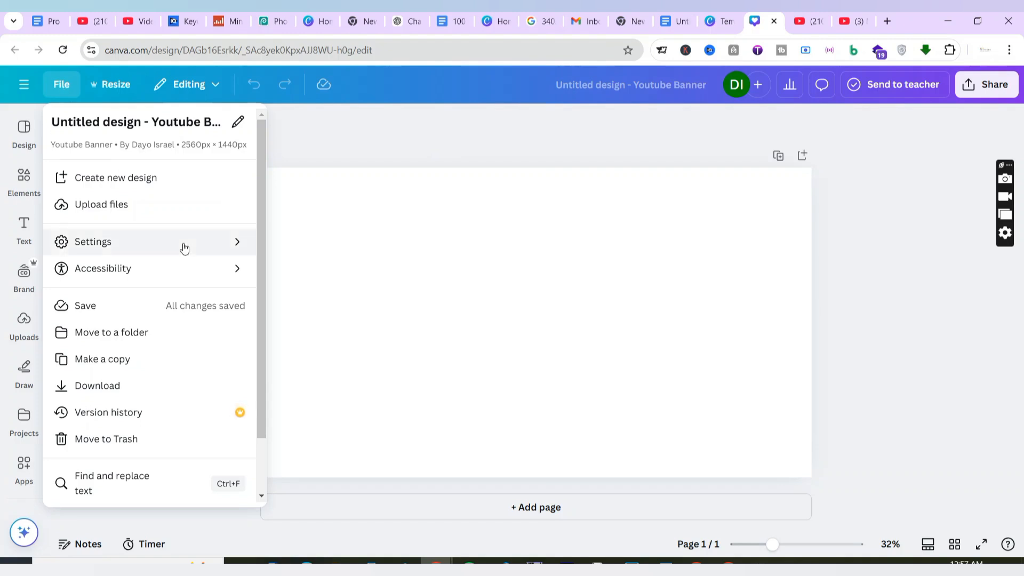
{"action": "mouse_move", "coordinate": [213, 244]}
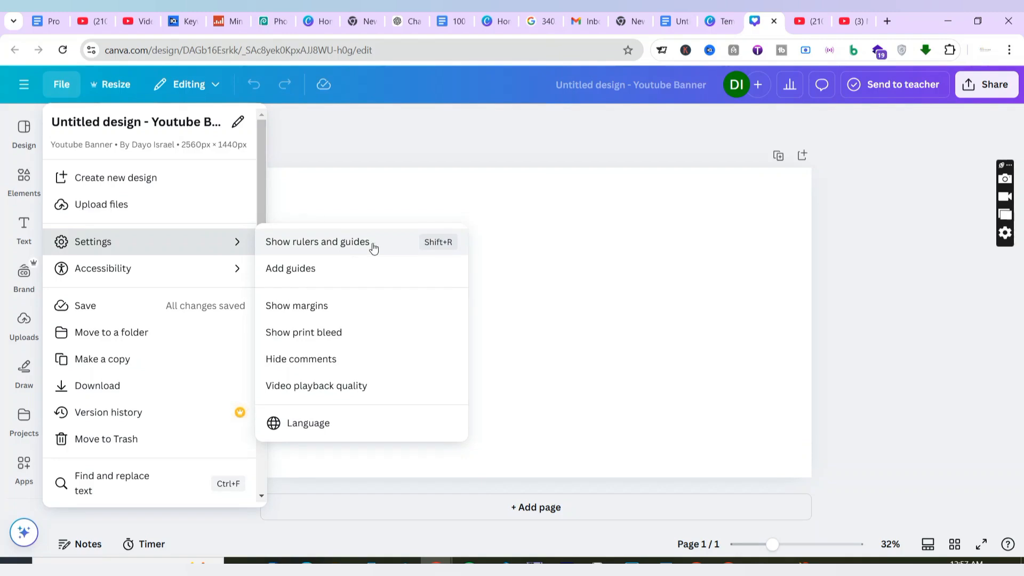
{"action": "left_click", "coordinate": [399, 249]}
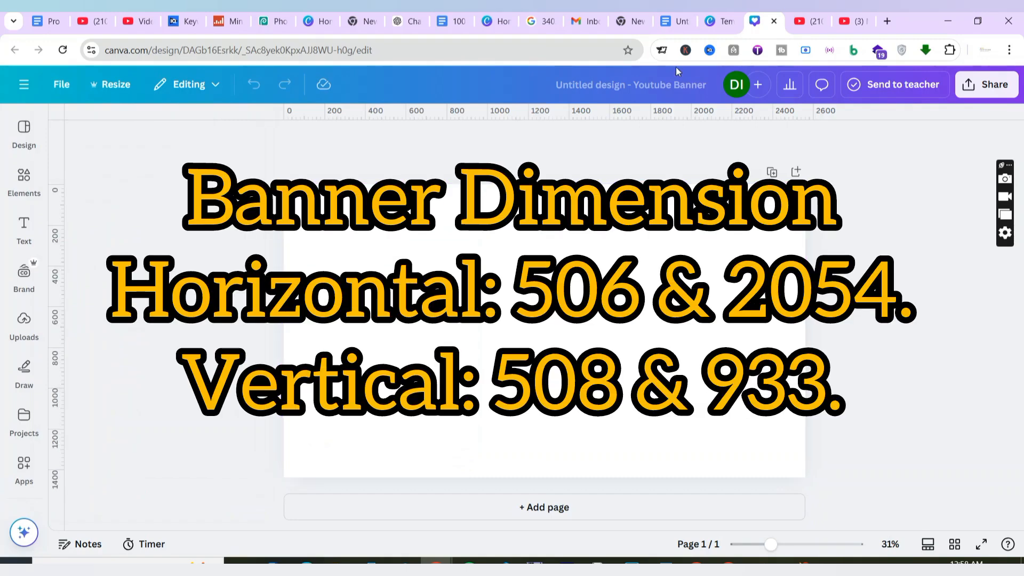
Place two horizontal guides across the blank banner, about 508 px and 933 px below the page's upper edge.
{"action": "left_click", "coordinate": [675, 21]}
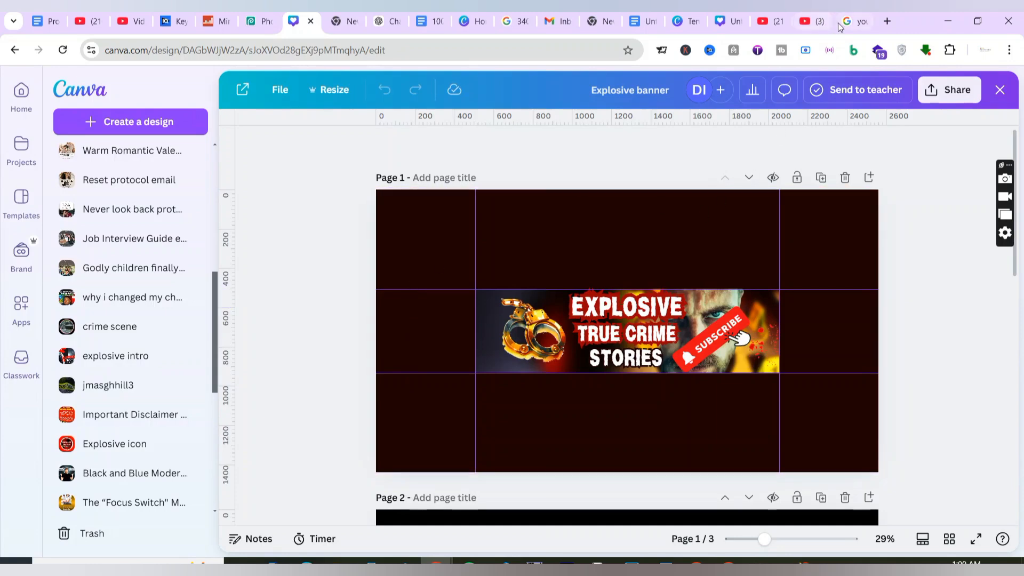
{"action": "left_click", "coordinate": [726, 24]}
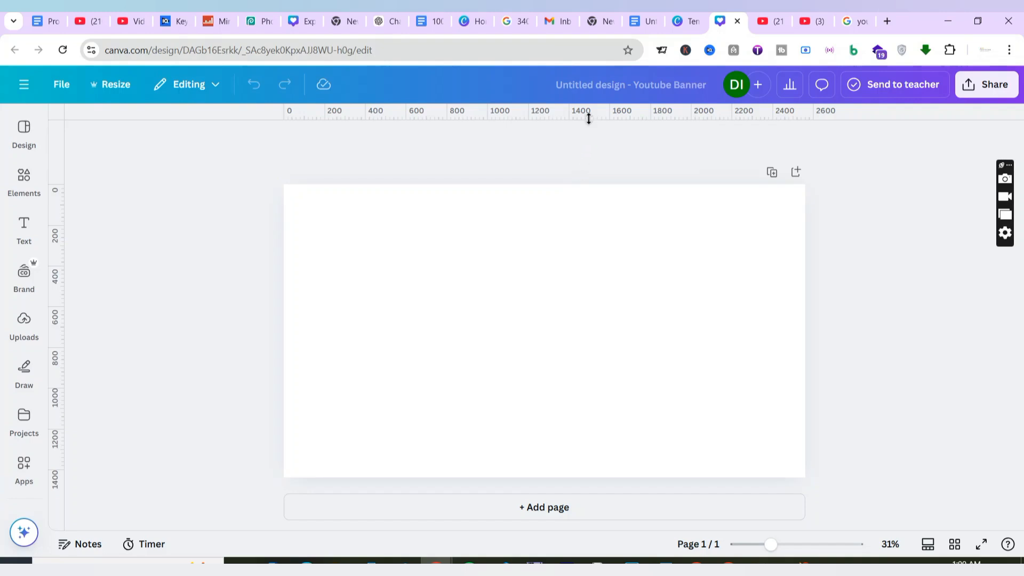
{"action": "left_click_drag", "start_coordinate": [589, 119], "coordinate": [590, 287]}
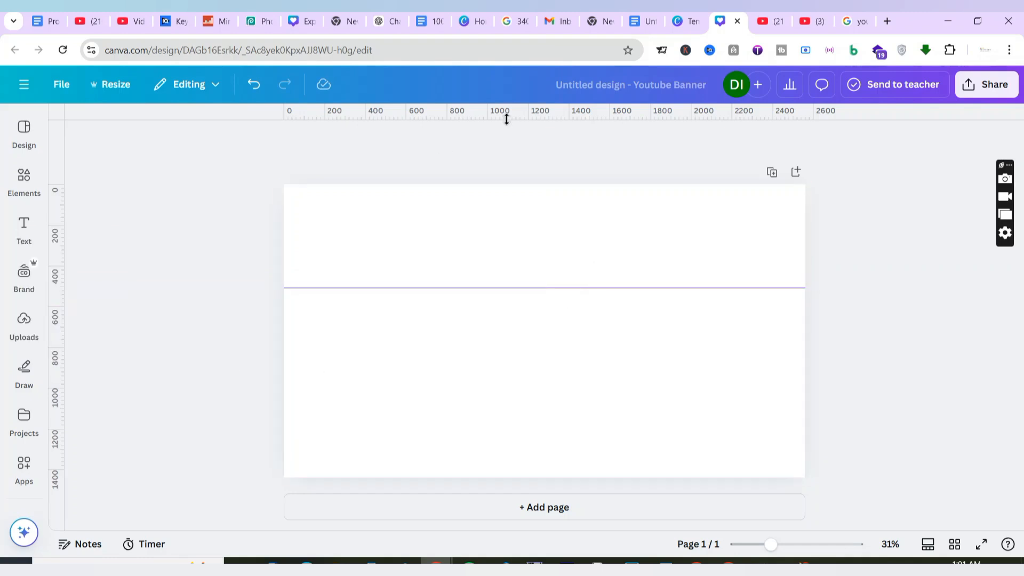
{"action": "left_click_drag", "start_coordinate": [506, 118], "coordinate": [540, 371]}
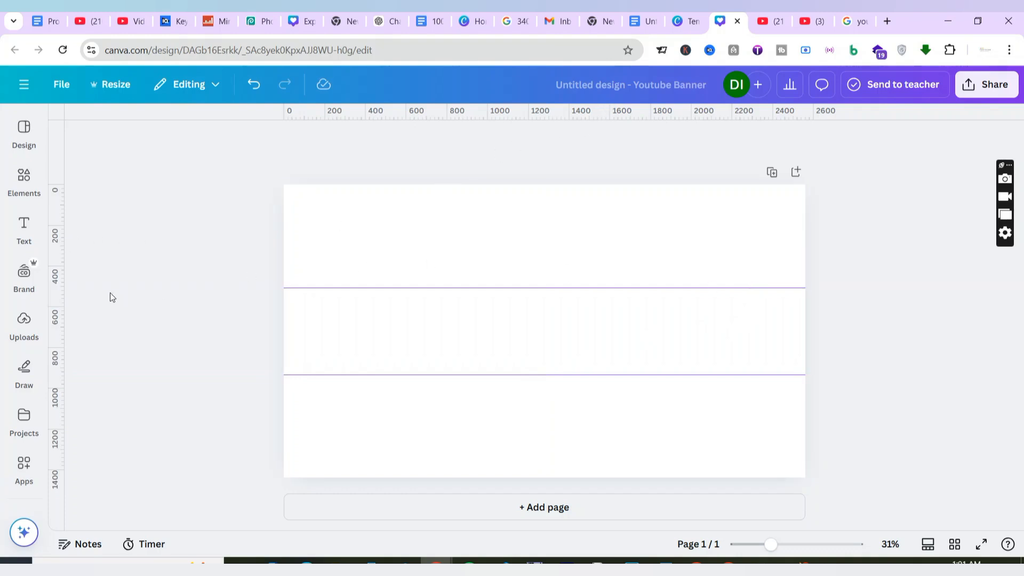
Place two vertical guides on the blank banner at about 506 px and 2054 px, using the Explosive banner design as reference.
{"action": "left_click_drag", "start_coordinate": [62, 288], "coordinate": [701, 249]}
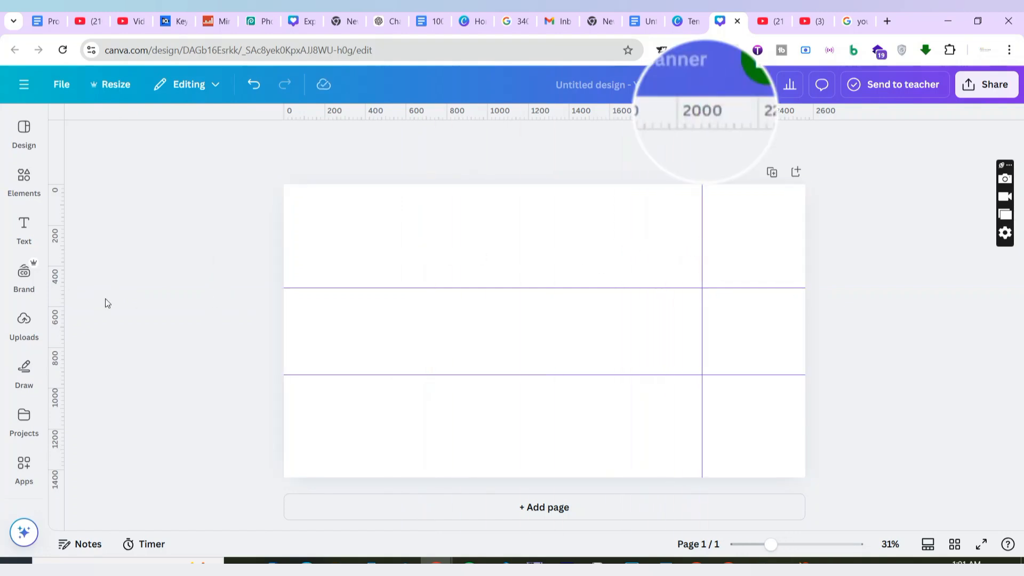
{"action": "left_click_drag", "start_coordinate": [62, 290], "coordinate": [436, 282]}
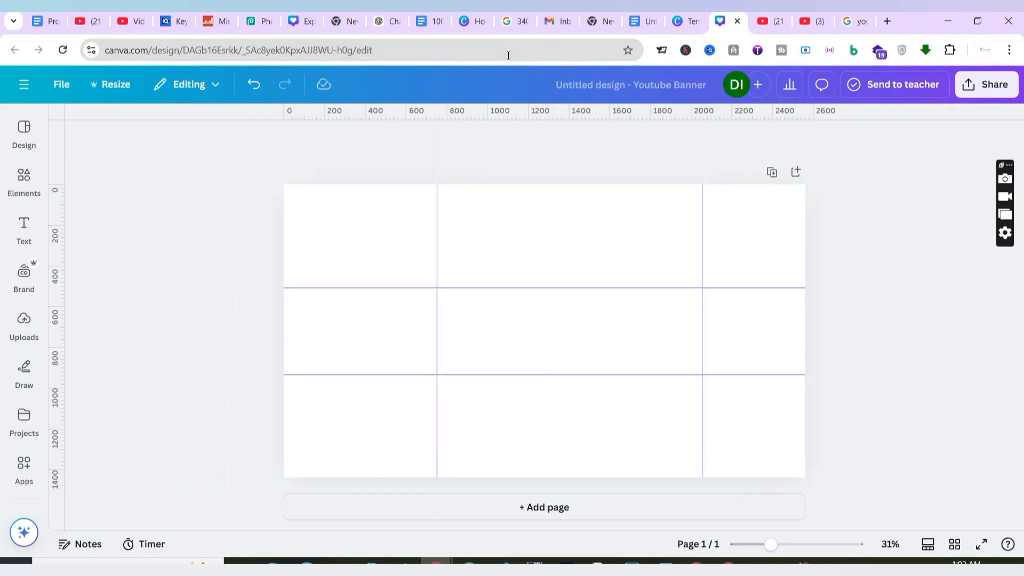
{"action": "left_click", "coordinate": [301, 25]}
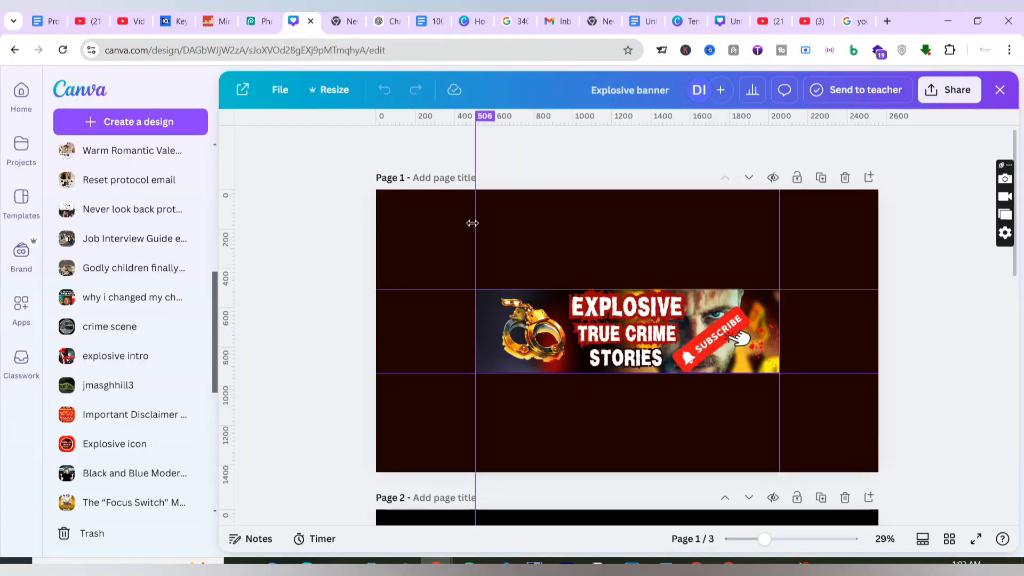
{"action": "left_click", "coordinate": [719, 25]}
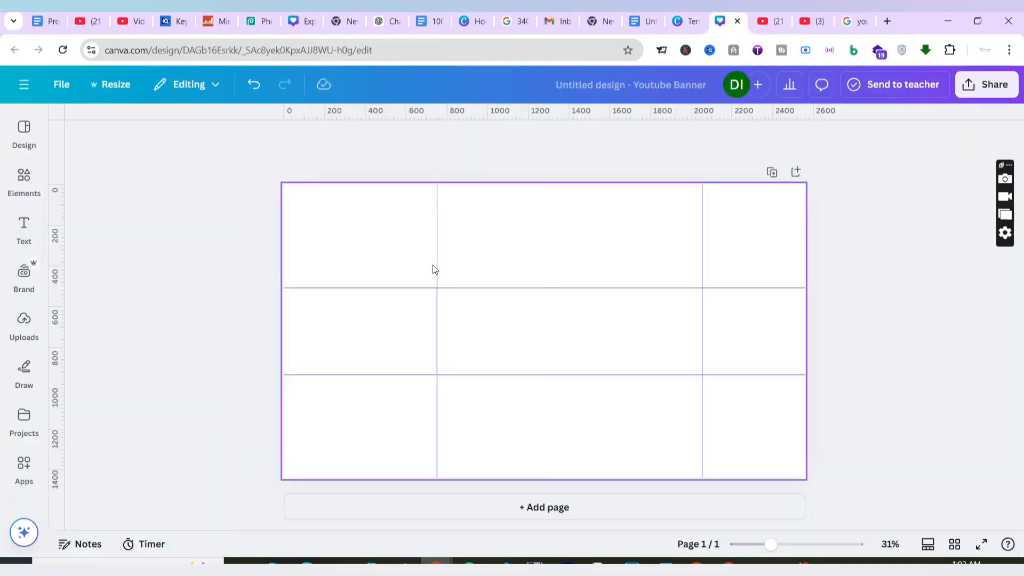
{"action": "left_click_drag", "start_coordinate": [436, 263], "coordinate": [387, 263]}
{"action": "left_click", "coordinate": [555, 350]}
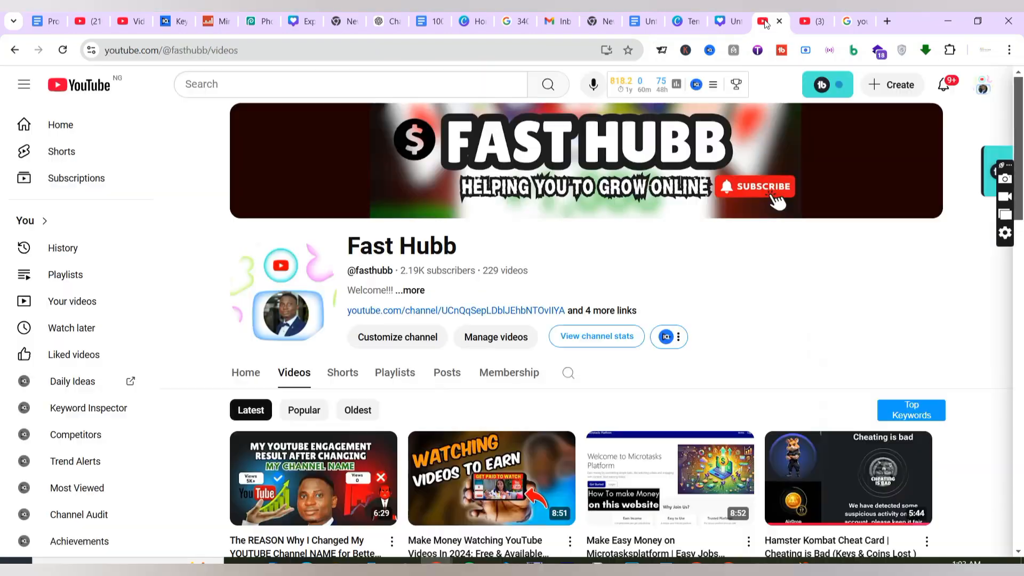
Compare the guide layout with the banners on the Fast Hubb and Mind-Blowing TRUE CRIME Stories channels.
{"action": "left_click", "coordinate": [771, 20]}
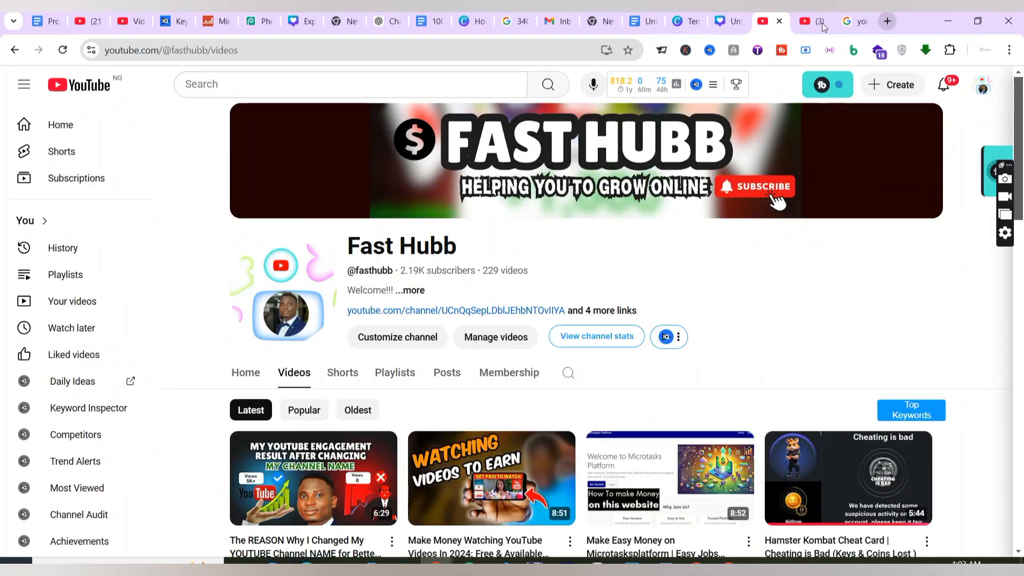
{"action": "key", "text": "ctrl+Tab"}
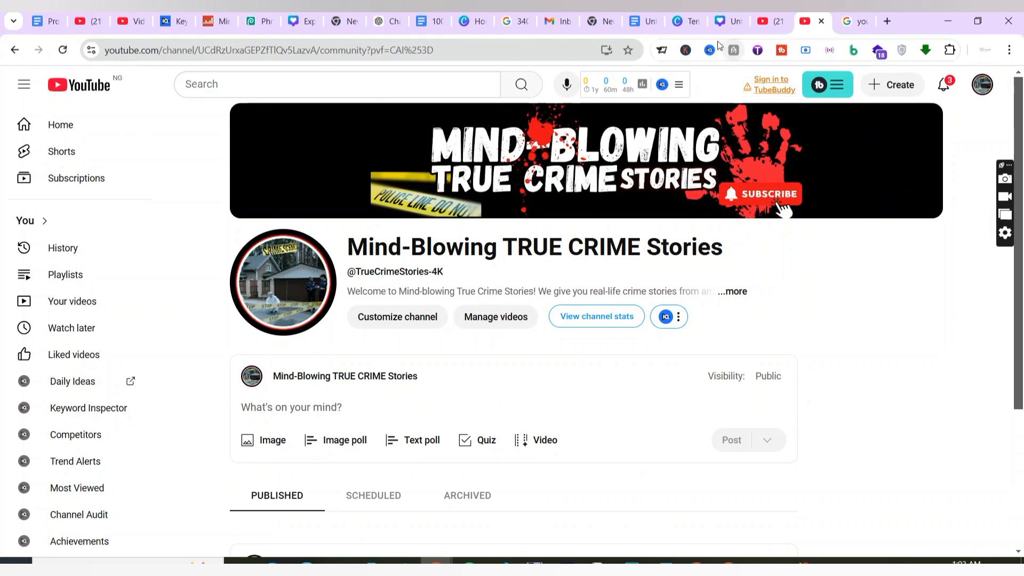
{"action": "left_click", "coordinate": [720, 21]}
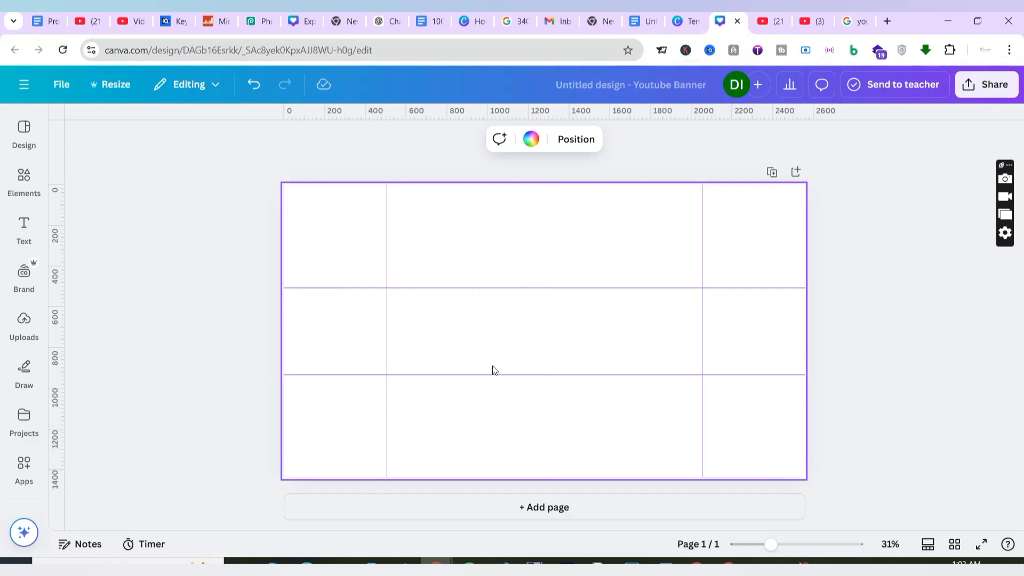
{"action": "left_click", "coordinate": [812, 21]}
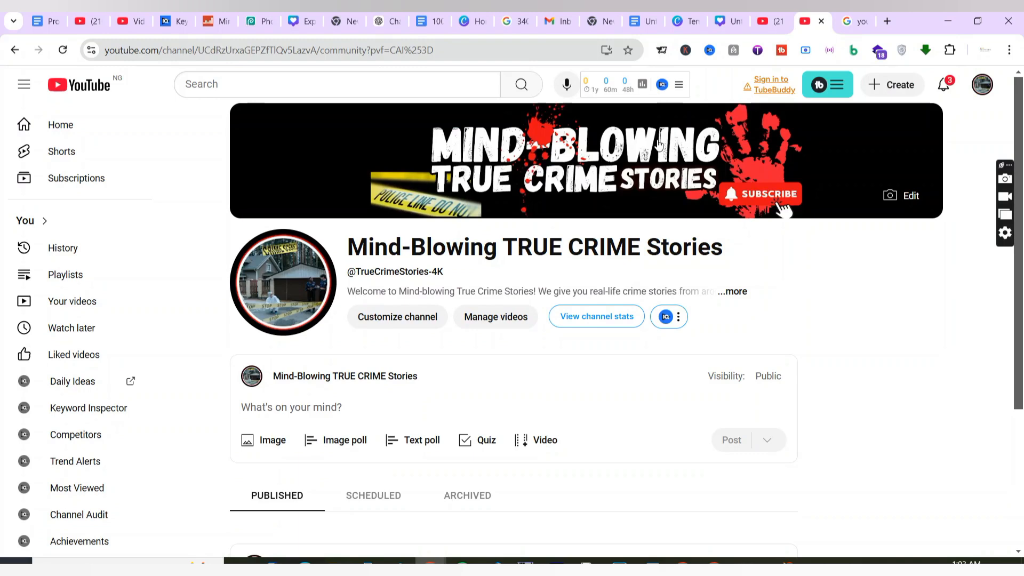
Set the banner page's background colour to solid black.
{"action": "left_click", "coordinate": [718, 13]}
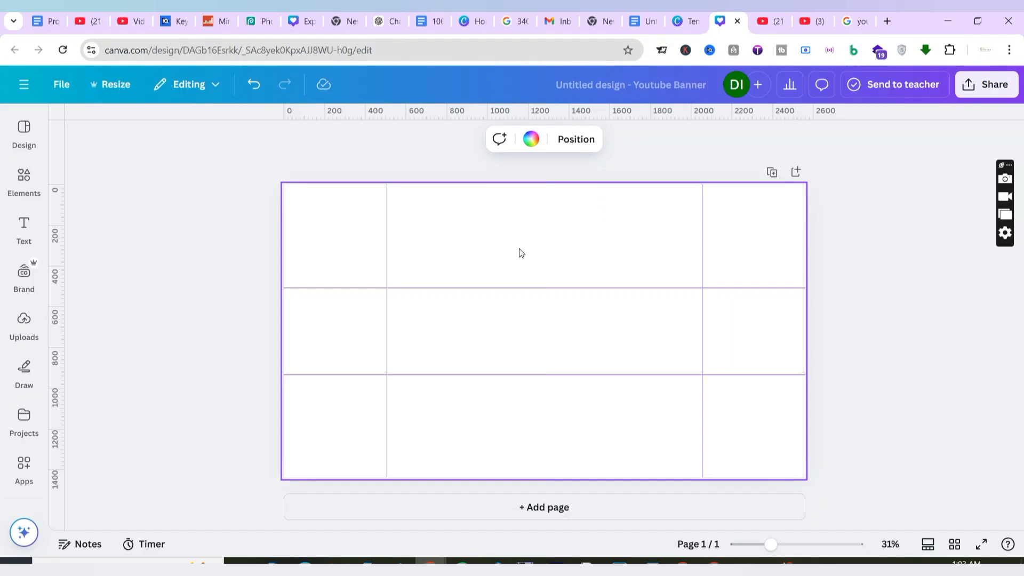
{"action": "left_click", "coordinate": [531, 140]}
{"action": "left_click", "coordinate": [74, 381]}
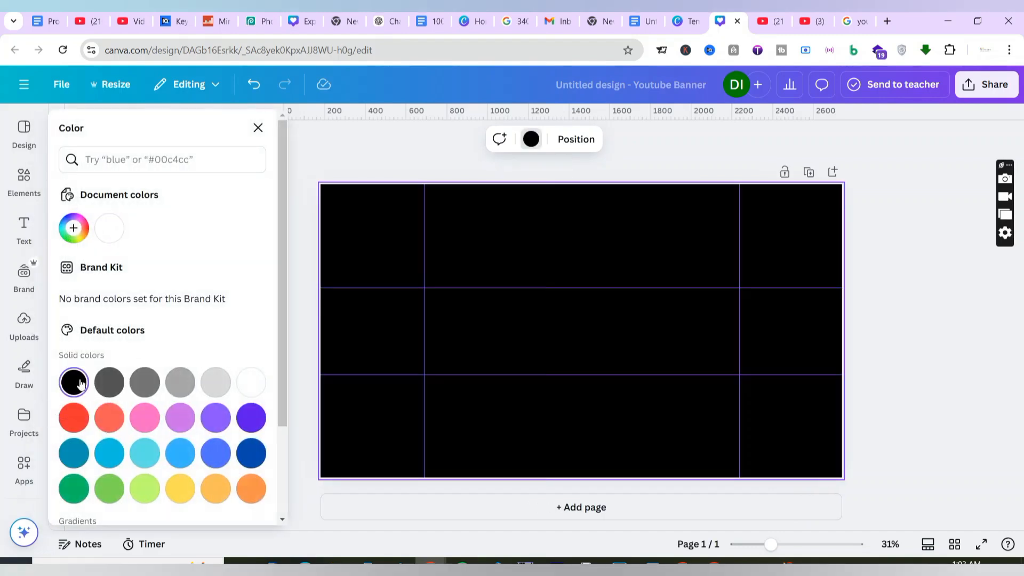
Search Google for "images" and bring the moonlit lake pier picture from the results into the Canva banner.
{"action": "left_click", "coordinate": [903, 354]}
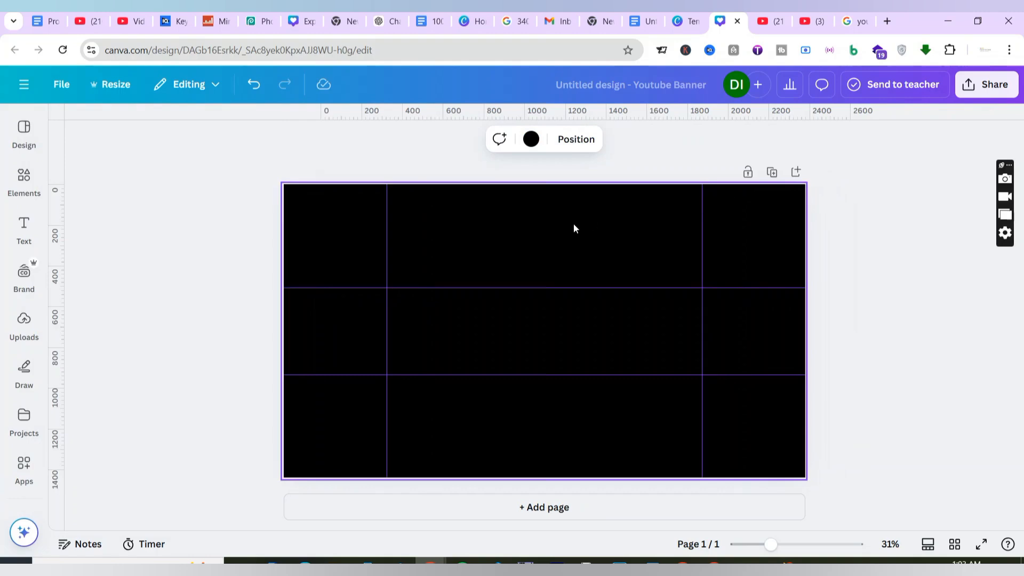
{"action": "left_click", "coordinate": [887, 22]}
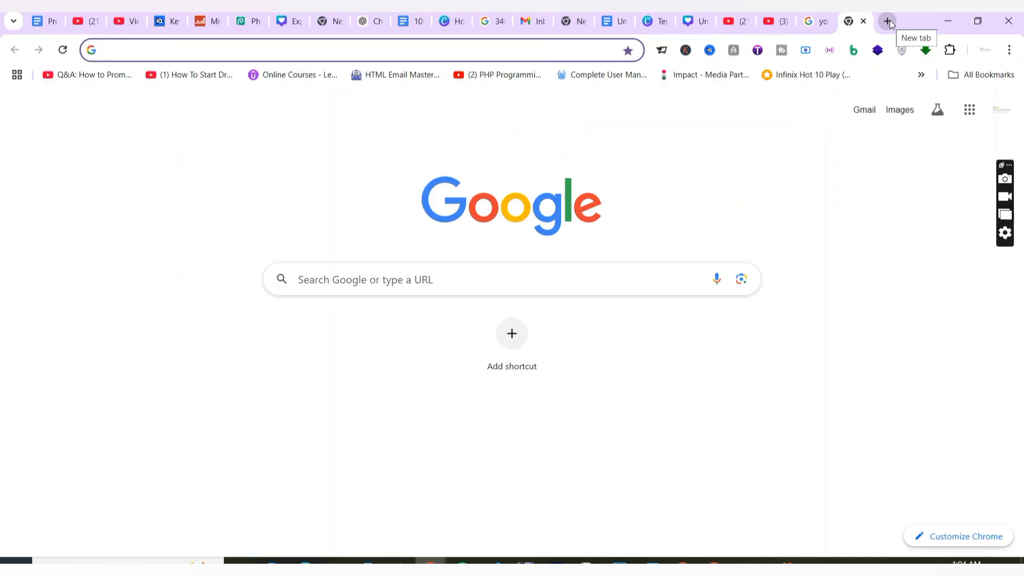
{"action": "type", "text": "images"}
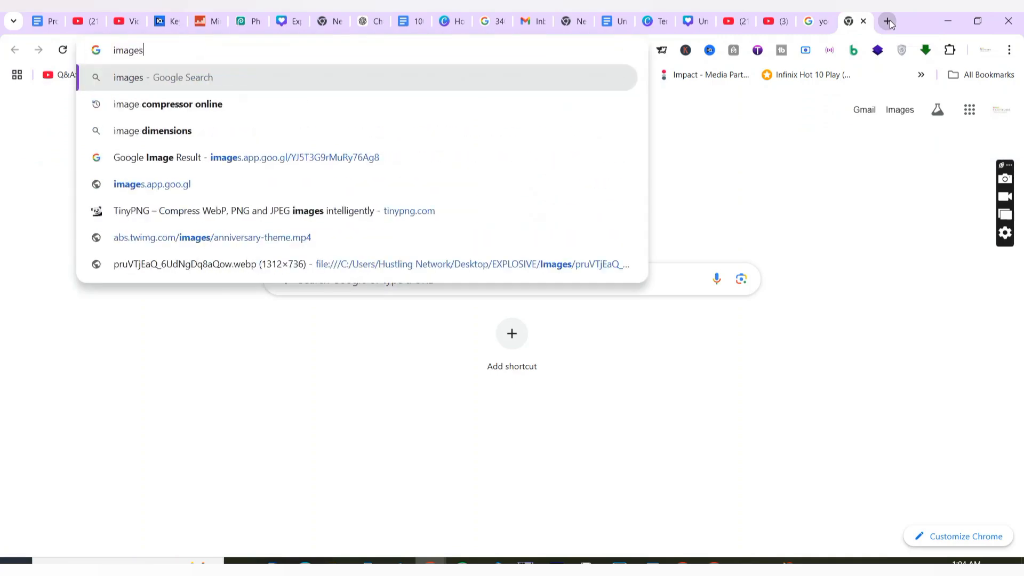
{"action": "key", "text": "Return"}
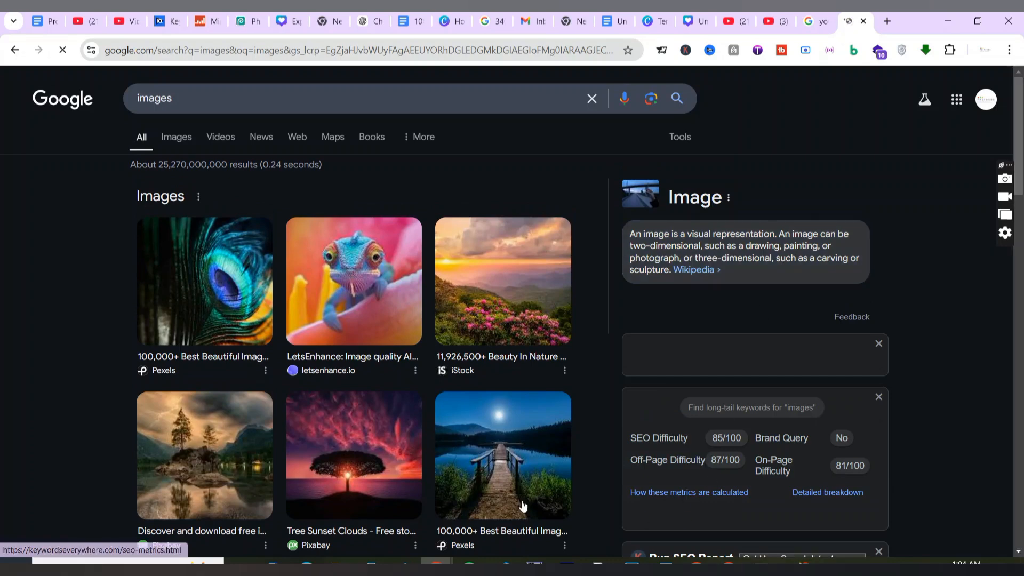
{"action": "left_click_drag", "start_coordinate": [520, 482], "coordinate": [556, 346]}
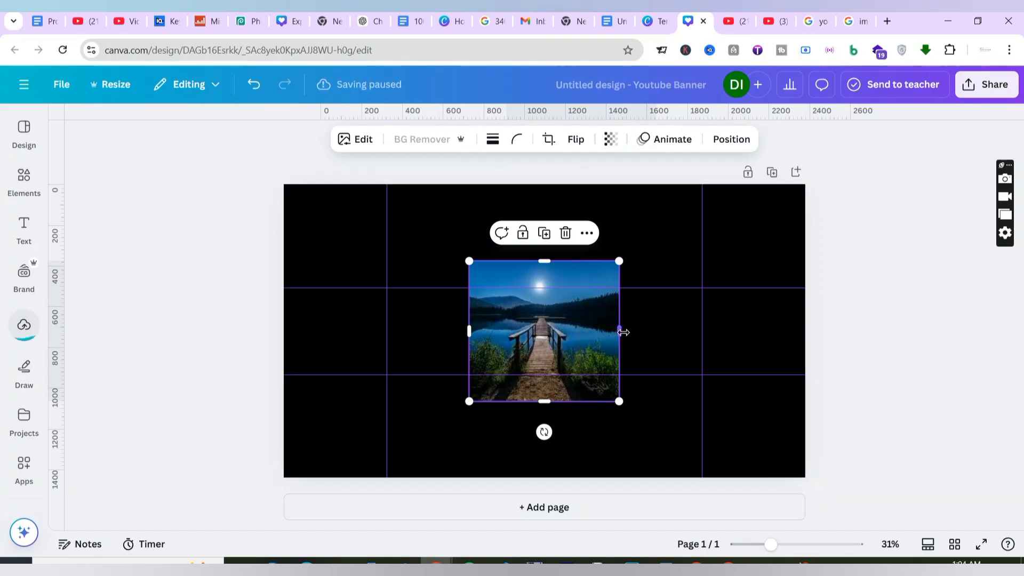
Stretch and crop the lake pier picture so its four edges align with the guides around the central safe area.
{"action": "left_click_drag", "start_coordinate": [618, 331], "coordinate": [701, 331]}
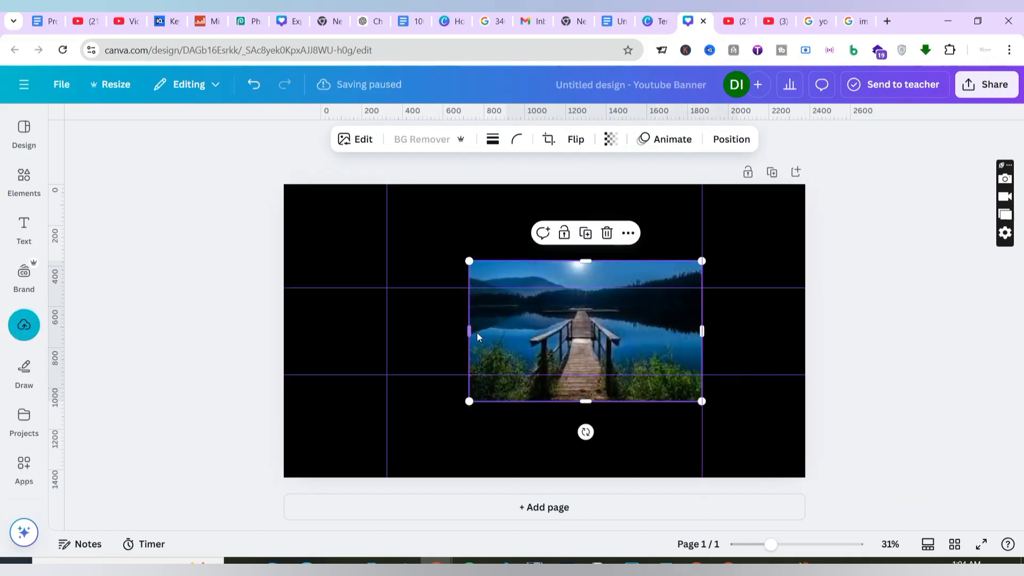
{"action": "left_click_drag", "start_coordinate": [469, 332], "coordinate": [386, 336]}
{"action": "left_click_drag", "start_coordinate": [543, 402], "coordinate": [544, 374]}
{"action": "left_click_drag", "start_coordinate": [542, 261], "coordinate": [544, 291]}
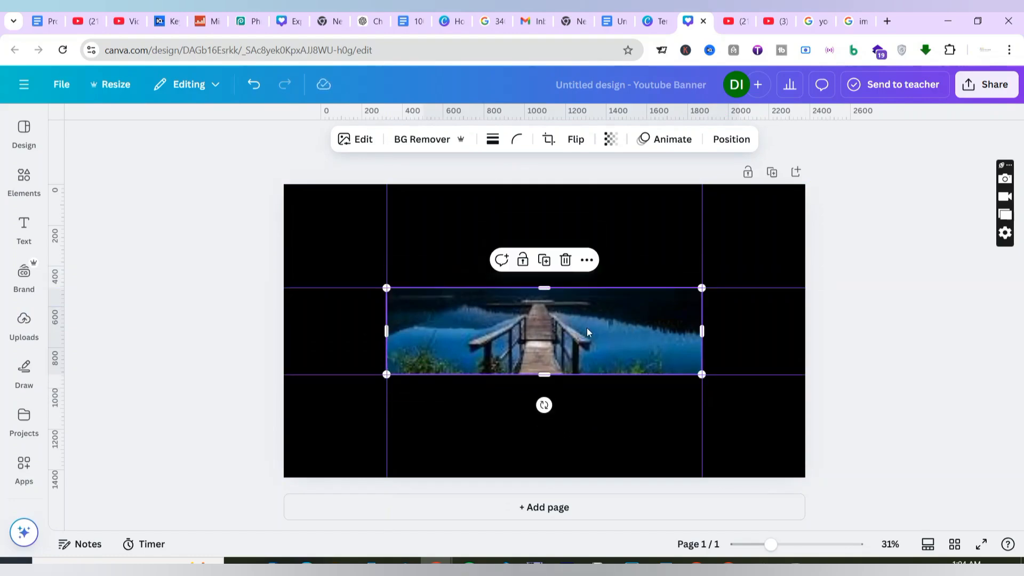
{"action": "left_click", "coordinate": [879, 301]}
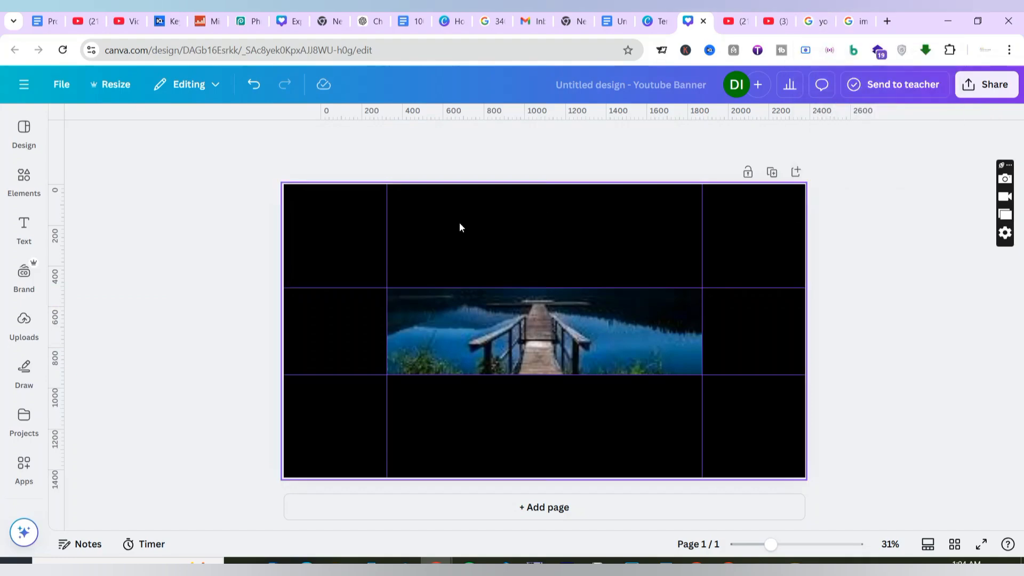
Add a heading reading "VACATIONS" over the lake pier picture.
{"action": "left_click", "coordinate": [43, 232]}
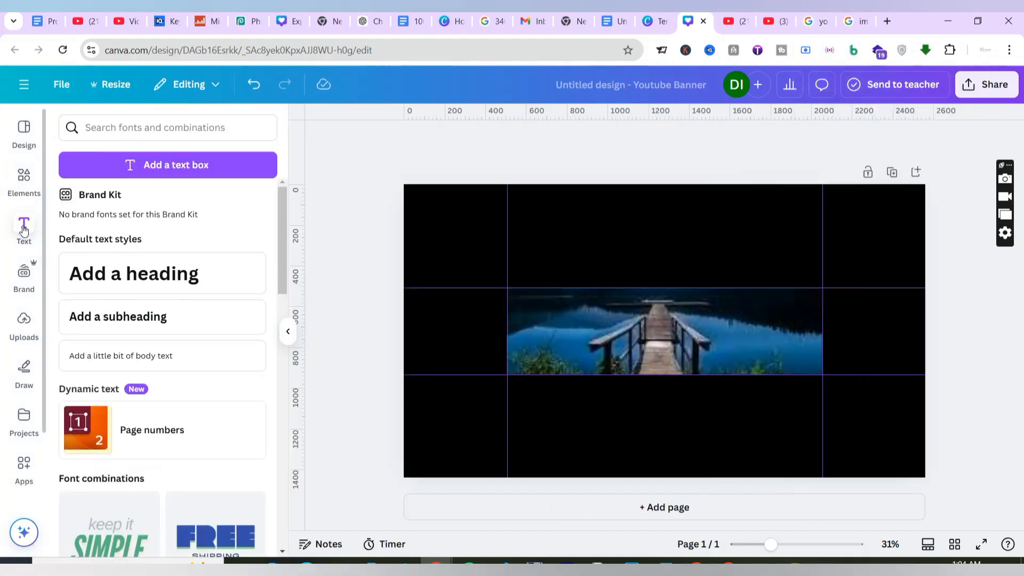
{"action": "left_click", "coordinate": [150, 273]}
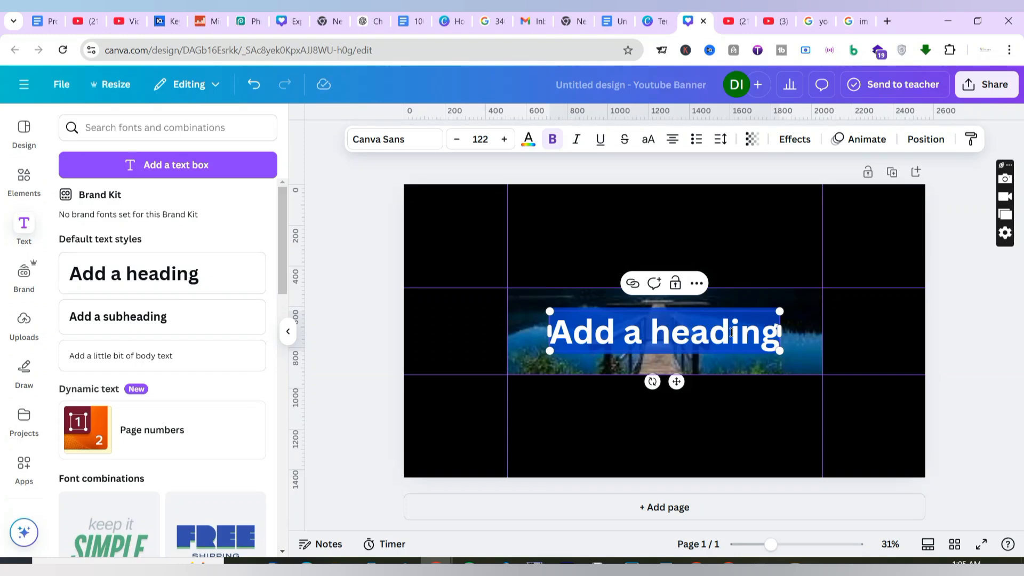
{"action": "type", "text": "V"}
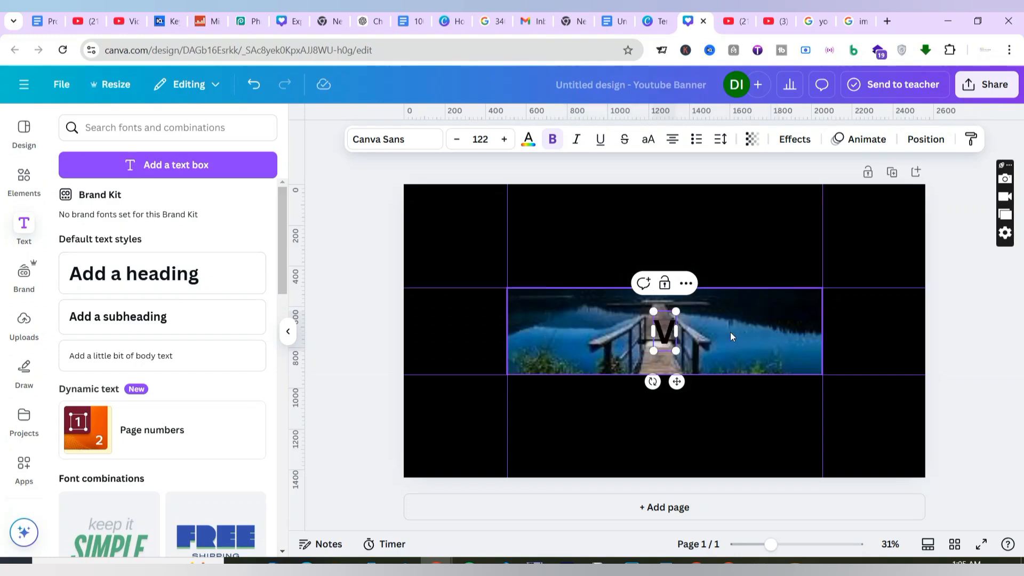
{"action": "type", "text": "ACATIONS"}
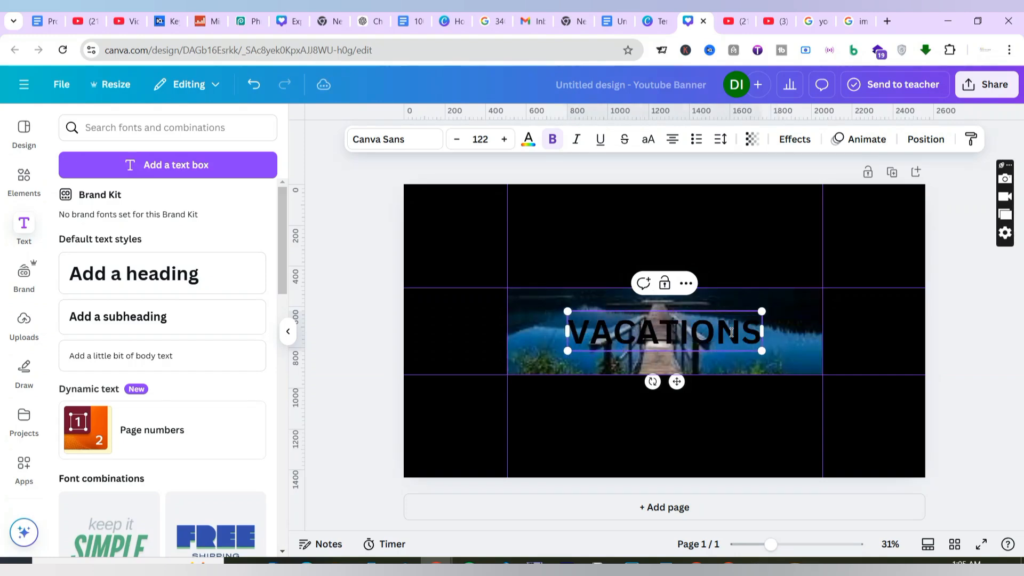
{"action": "left_click", "coordinate": [792, 333]}
Set the VACATIONS heading's text colour to white.
{"action": "left_click", "coordinate": [660, 324]}
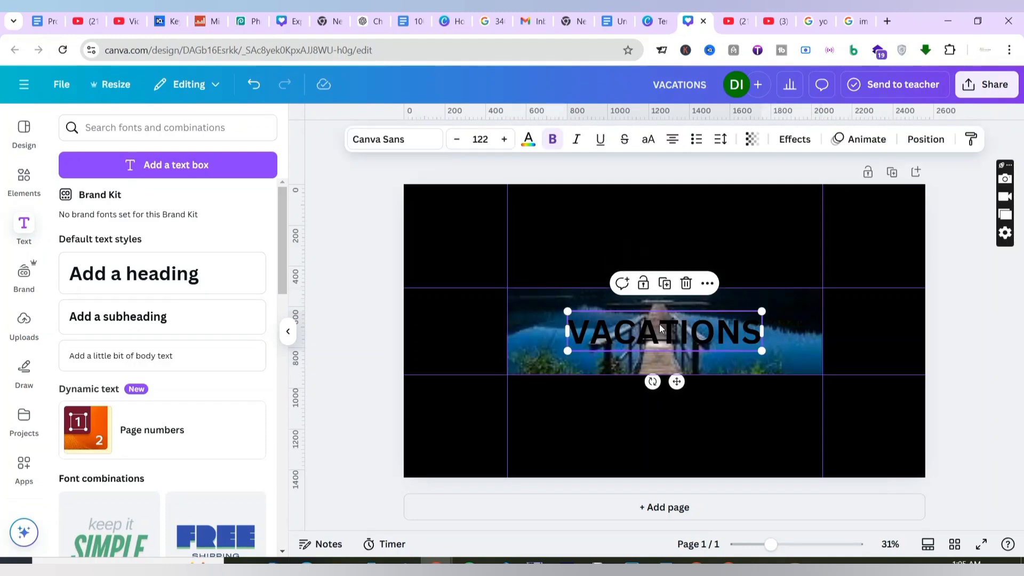
{"action": "left_click", "coordinate": [533, 142]}
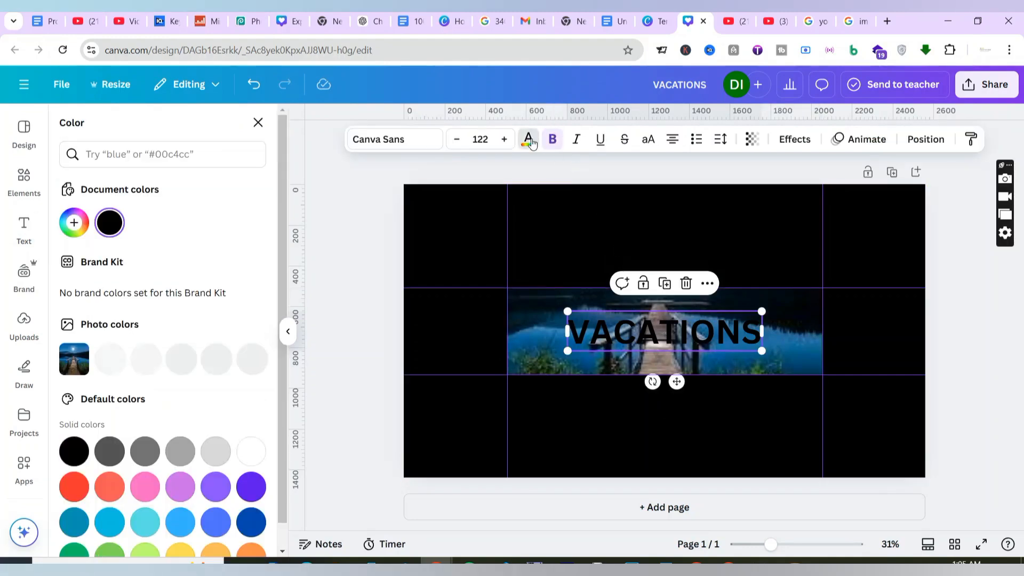
{"action": "left_click", "coordinate": [247, 454]}
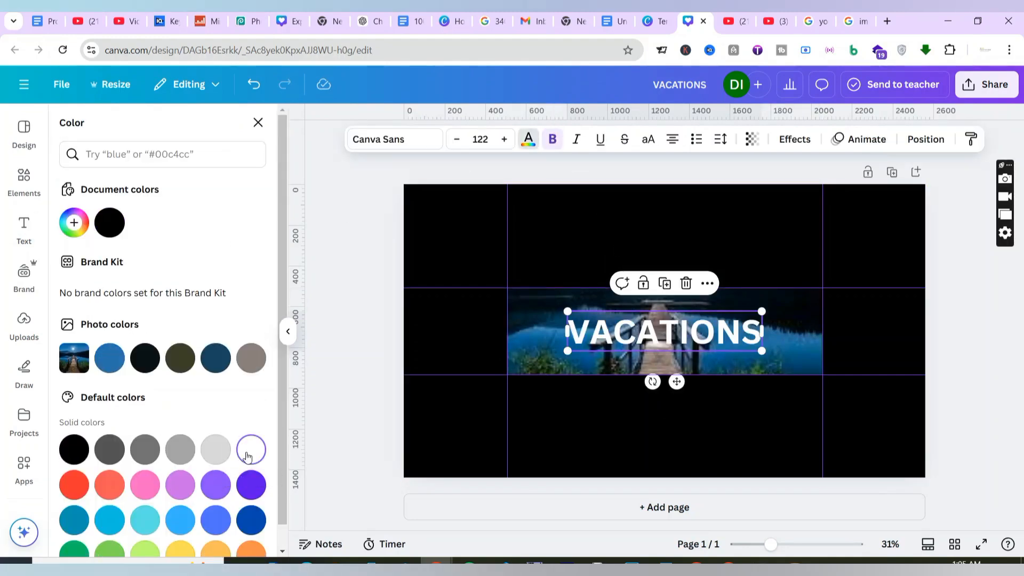
Apply an Outline effect to the VACATIONS heading in black with a thickness of 141.
{"action": "left_click", "coordinate": [792, 140]}
{"action": "left_click", "coordinate": [237, 293]}
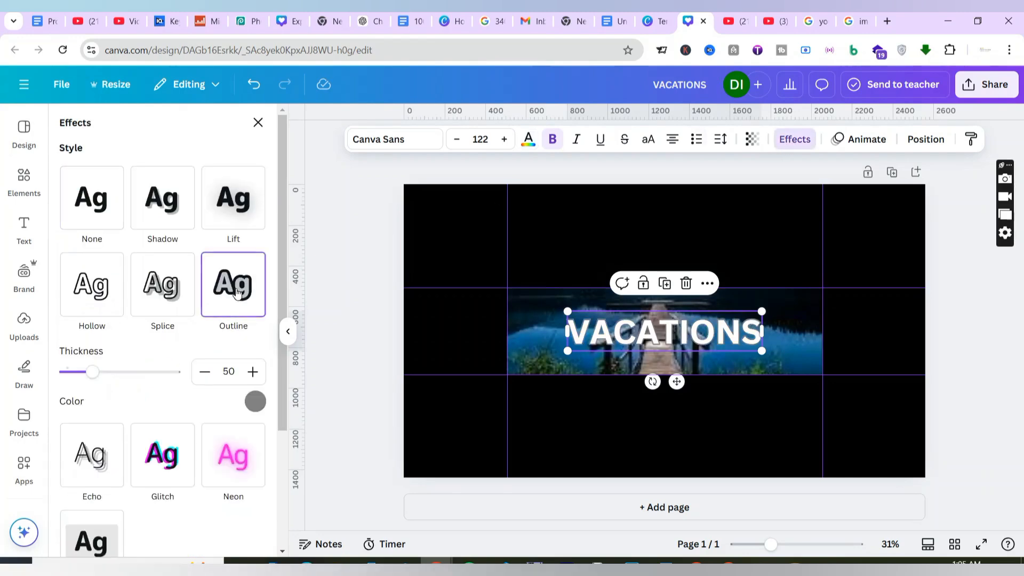
{"action": "left_click", "coordinate": [255, 402]}
{"action": "left_click", "coordinate": [103, 242]}
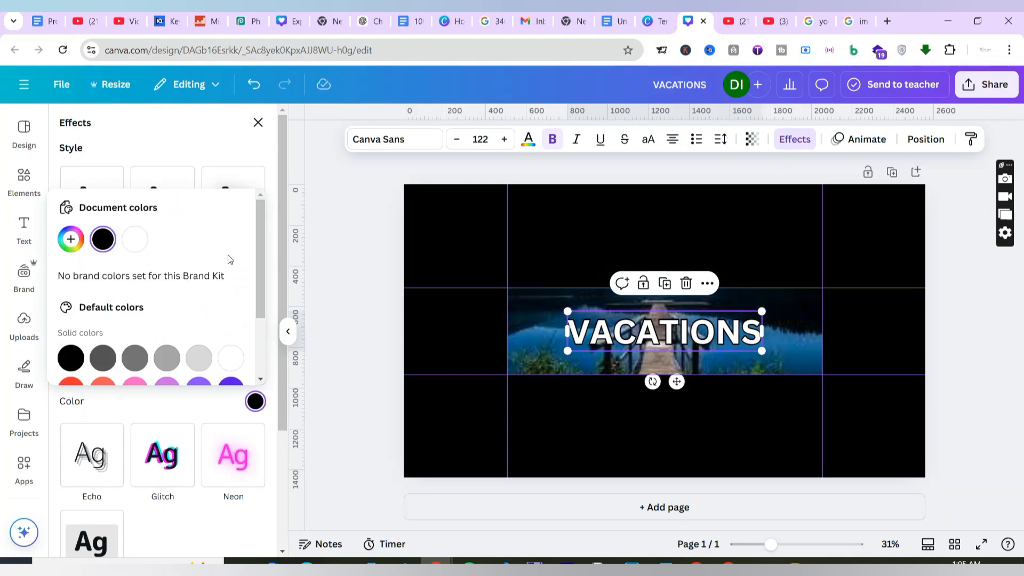
{"action": "scroll", "coordinate": [216, 443], "scroll_direction": "down", "scroll_amount": 3}
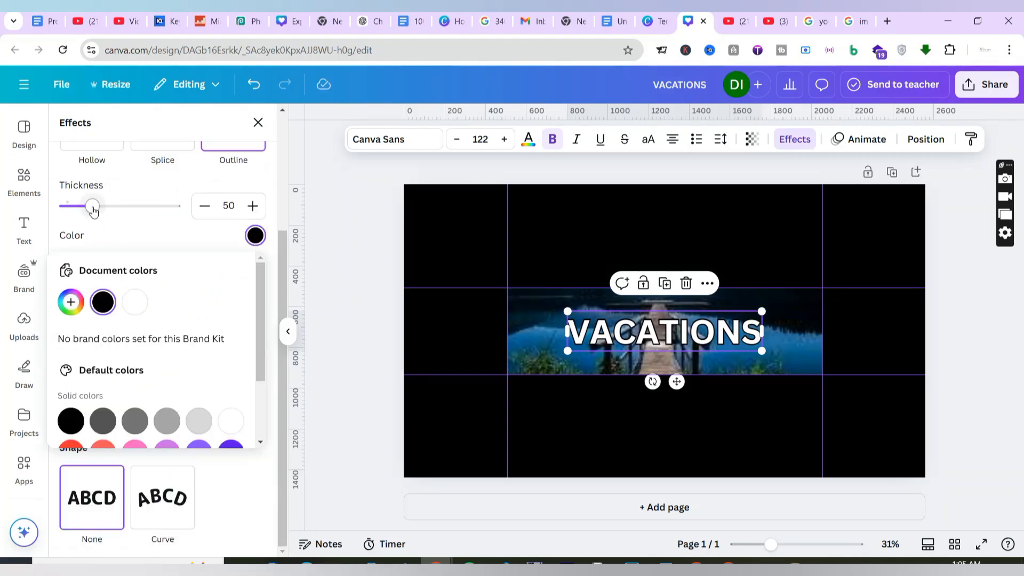
{"action": "left_click_drag", "start_coordinate": [92, 206], "coordinate": [142, 209]}
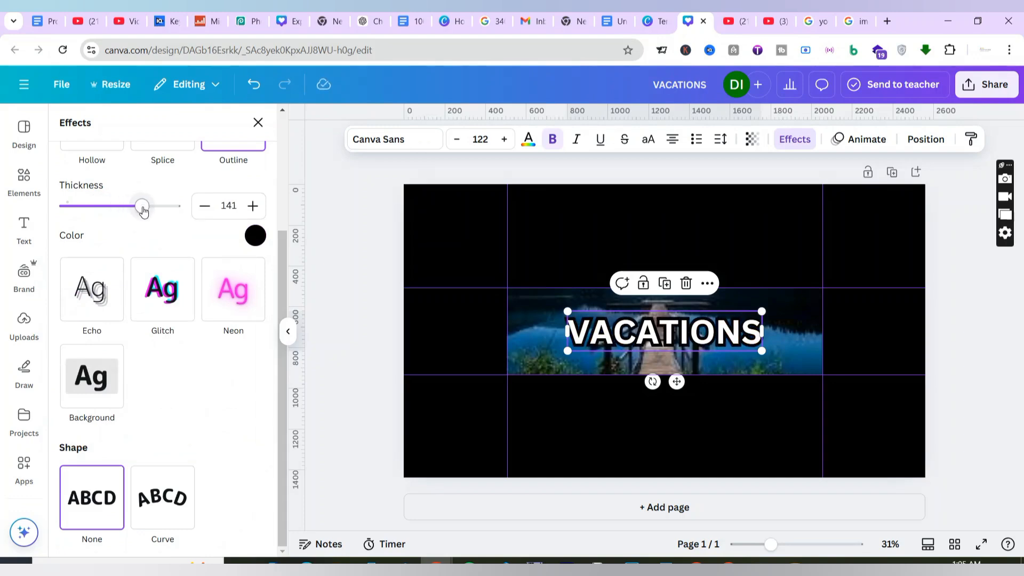
Move the VACATIONS heading slightly up within the picture, keeping it horizontally centred.
{"action": "left_click", "coordinate": [785, 336]}
{"action": "left_click", "coordinate": [683, 324]}
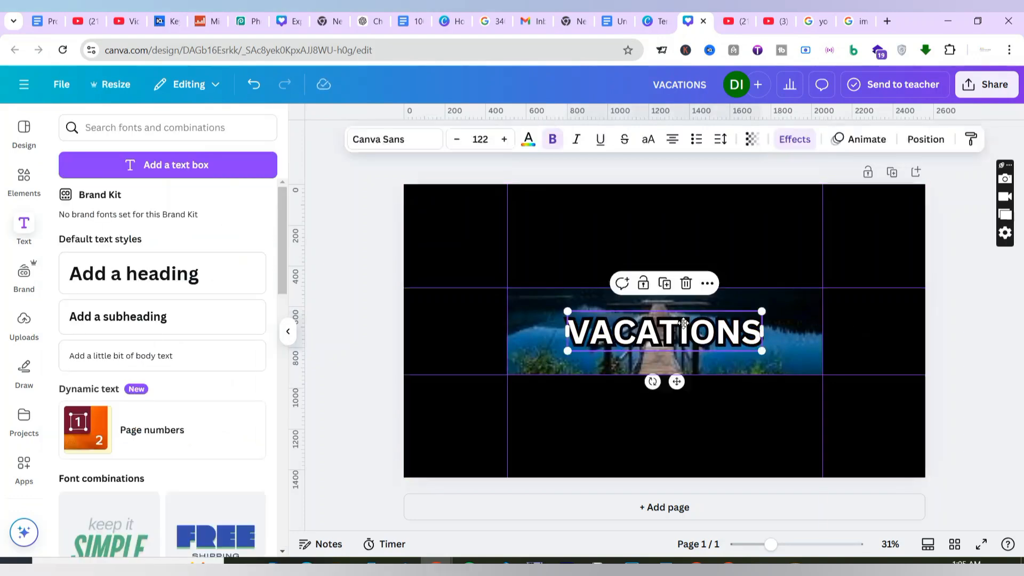
{"action": "left_click_drag", "start_coordinate": [683, 323], "coordinate": [683, 312]}
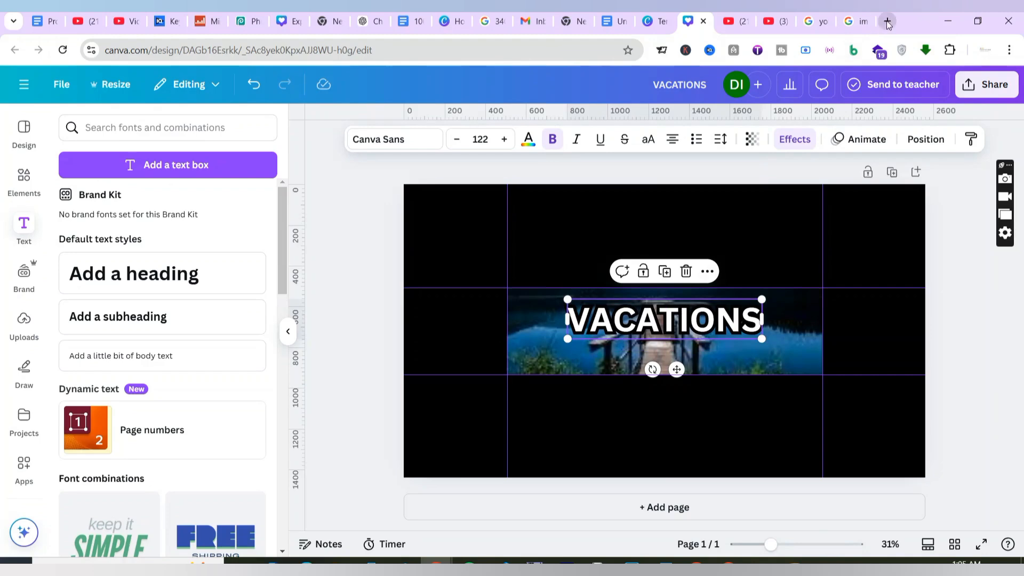
Search Google for "subscribe button" and bring the red Freepik button image with bell and hand cursor into the Canva banner.
{"action": "left_click", "coordinate": [855, 21]}
{"action": "left_click", "coordinate": [677, 101]}
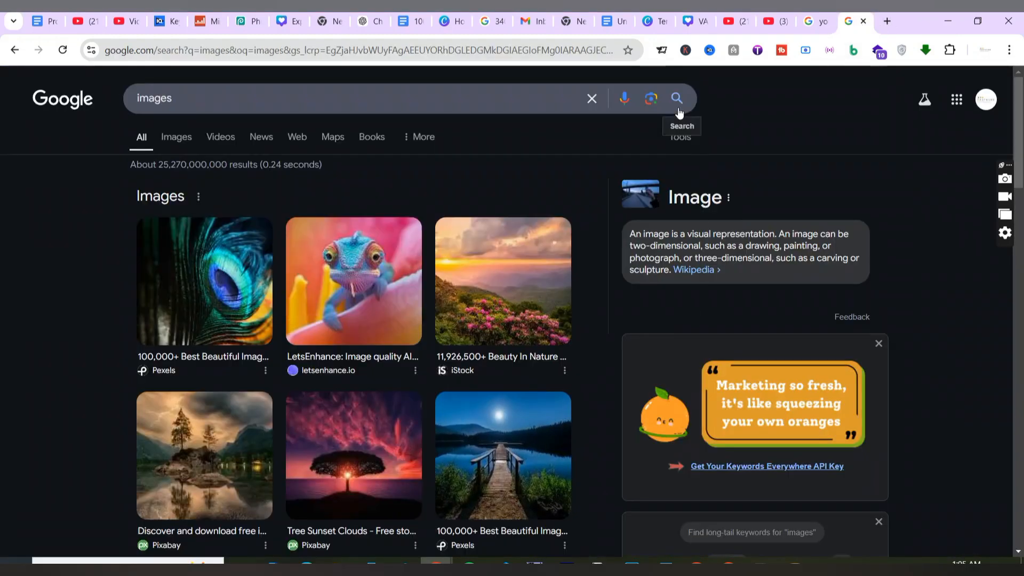
{"action": "double_click", "coordinate": [201, 96]}
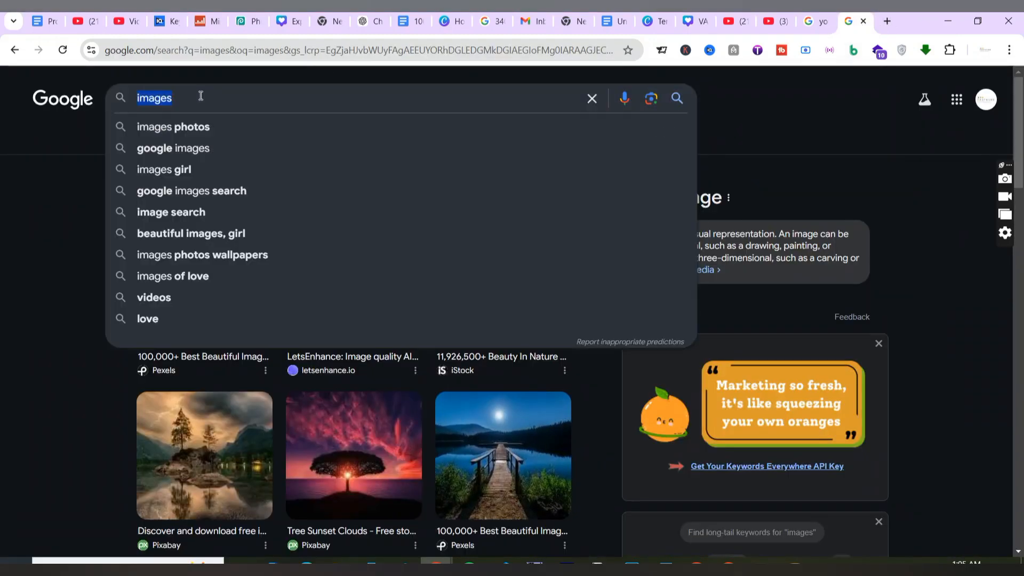
{"action": "type", "text": "subscribe"}
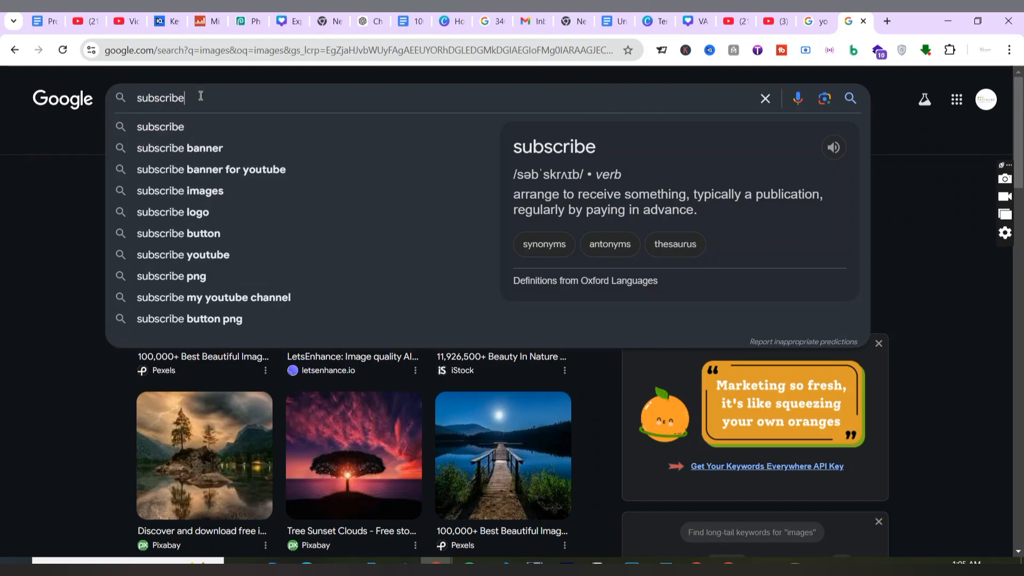
{"action": "left_click", "coordinate": [195, 235]}
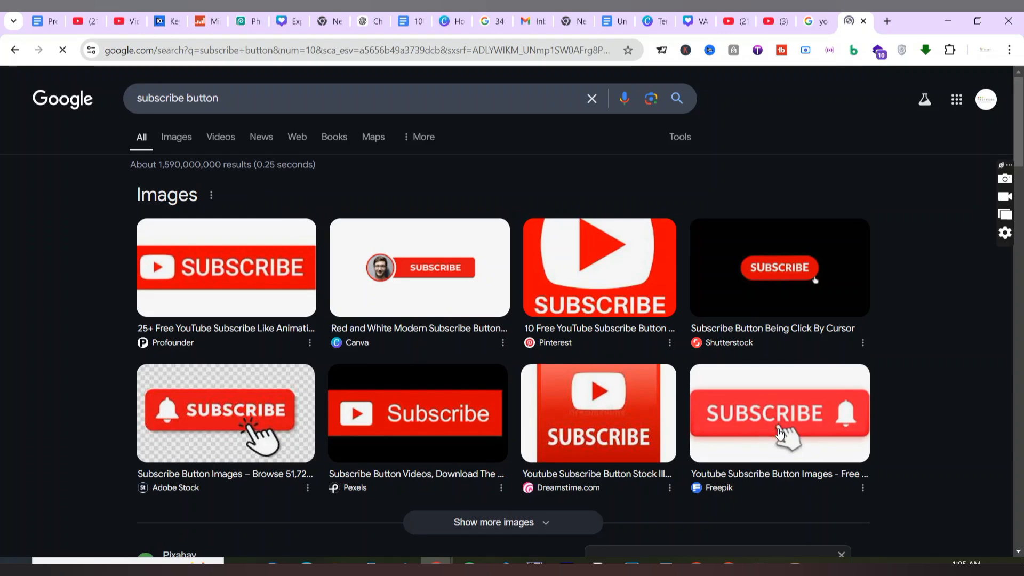
{"action": "left_click_drag", "start_coordinate": [786, 435], "coordinate": [805, 357]}
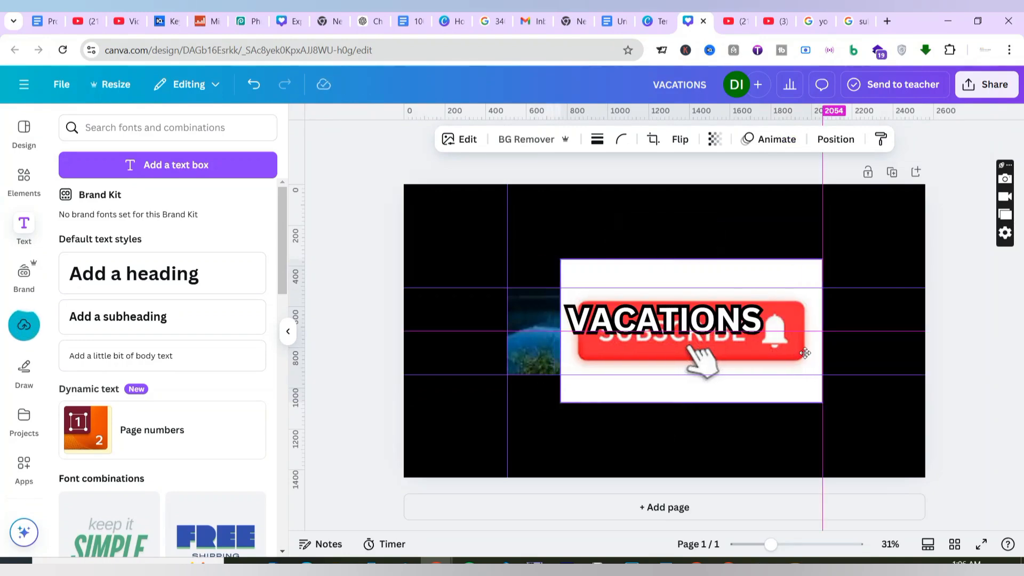
Remove the subscribe button image's background and crop the empty space above and below the button.
{"action": "left_click", "coordinate": [517, 139]}
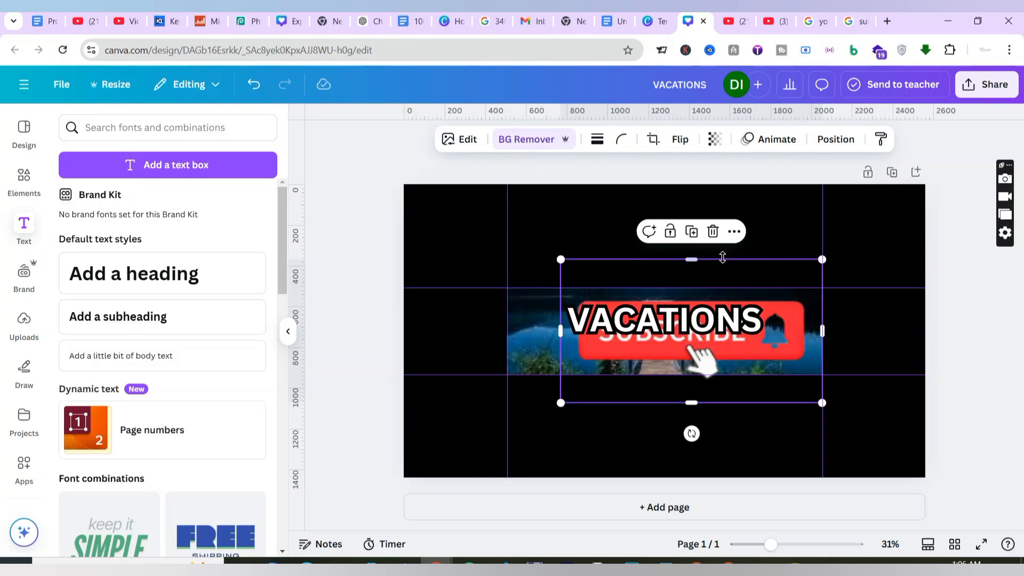
{"action": "left_click_drag", "start_coordinate": [692, 271], "coordinate": [692, 302]}
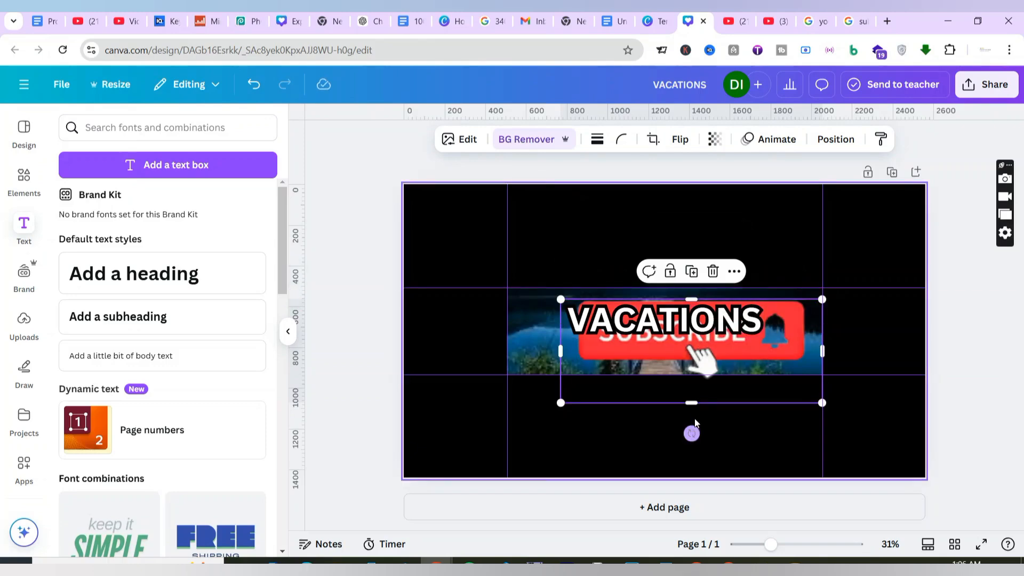
{"action": "left_click_drag", "start_coordinate": [693, 404], "coordinate": [692, 374]}
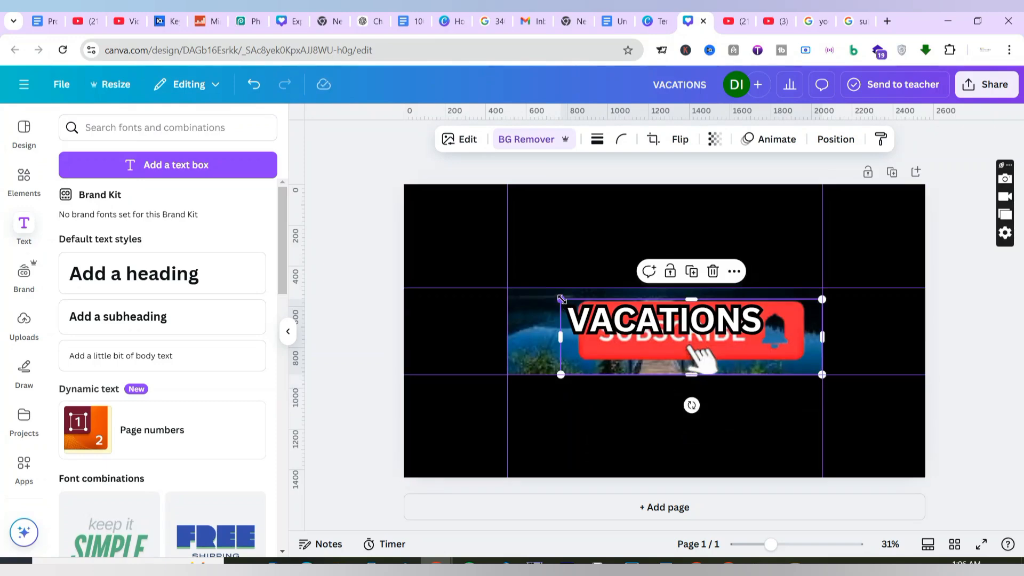
Scale the subscribe button down and place it in the lower-right corner of the safe area.
{"action": "left_click_drag", "start_coordinate": [561, 299], "coordinate": [717, 345]}
{"action": "left_click_drag", "start_coordinate": [790, 359], "coordinate": [789, 359]}
{"action": "left_click", "coordinate": [974, 255]}
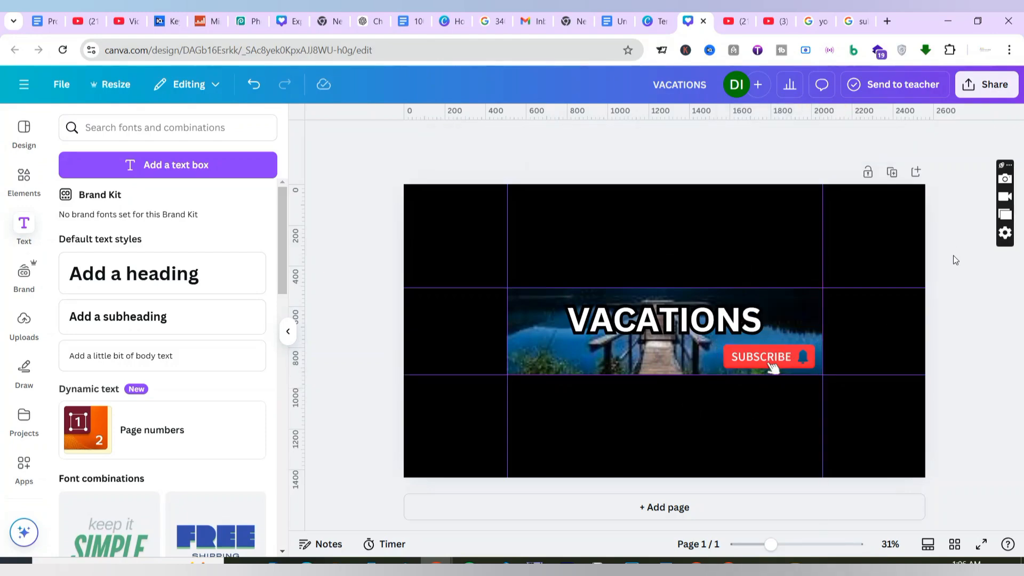
Nudge the VACATIONS heading slightly down within the lake pier picture.
{"action": "left_click_drag", "start_coordinate": [657, 328], "coordinate": [655, 330]}
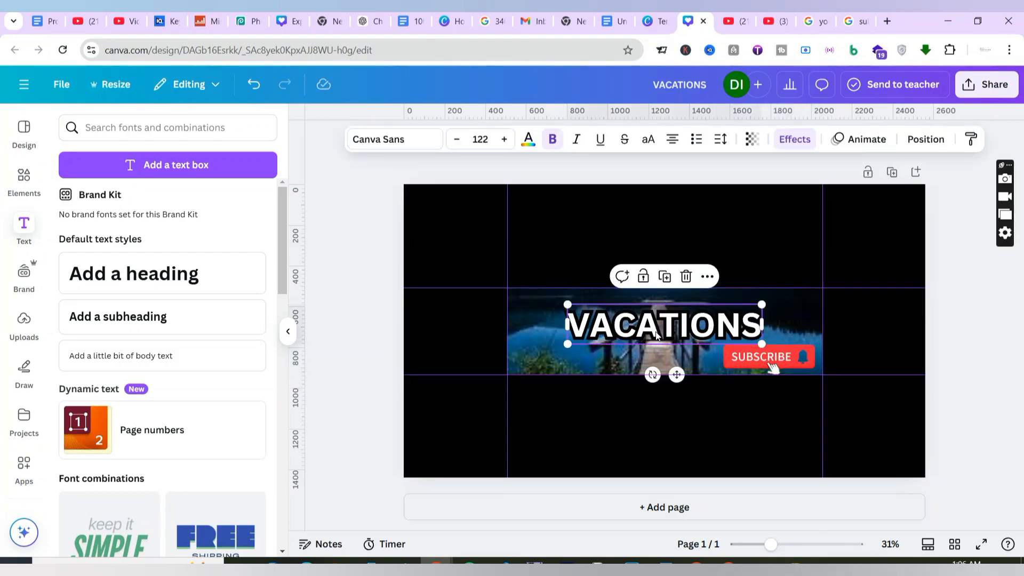
{"action": "left_click", "coordinate": [945, 324]}
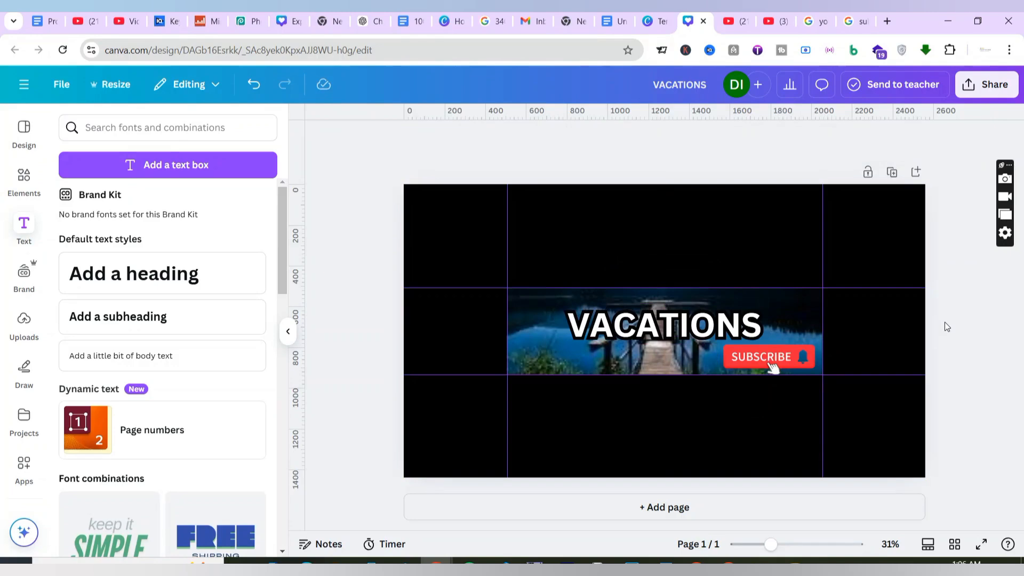
Download the VACATIONS banner as a PNG at 2,560 × 1,440 px and check the browser's downloads for the file.
{"action": "left_click", "coordinate": [983, 87]}
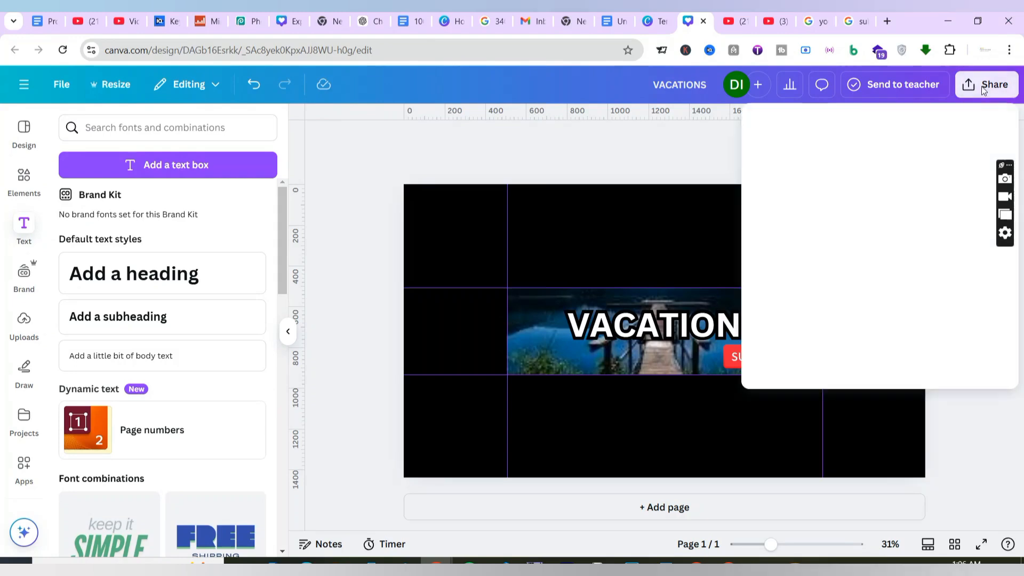
{"action": "left_click", "coordinate": [782, 352]}
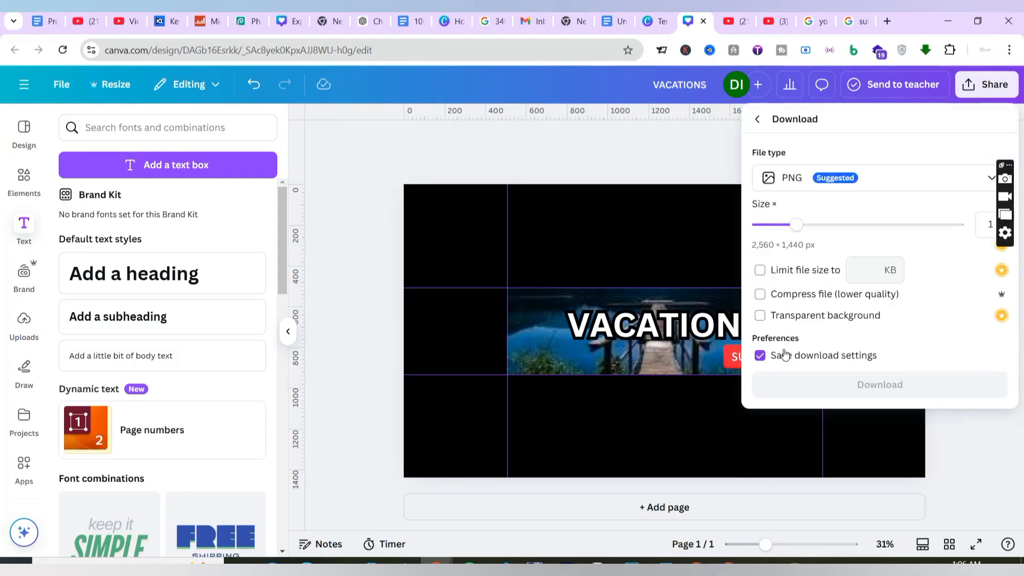
{"action": "left_click", "coordinate": [875, 182]}
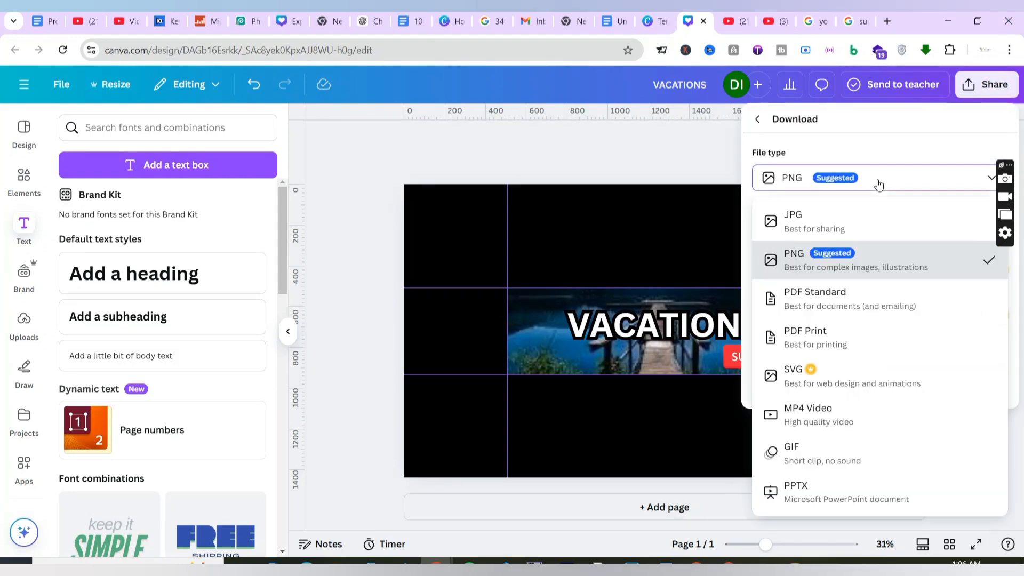
{"action": "left_click", "coordinate": [875, 258]}
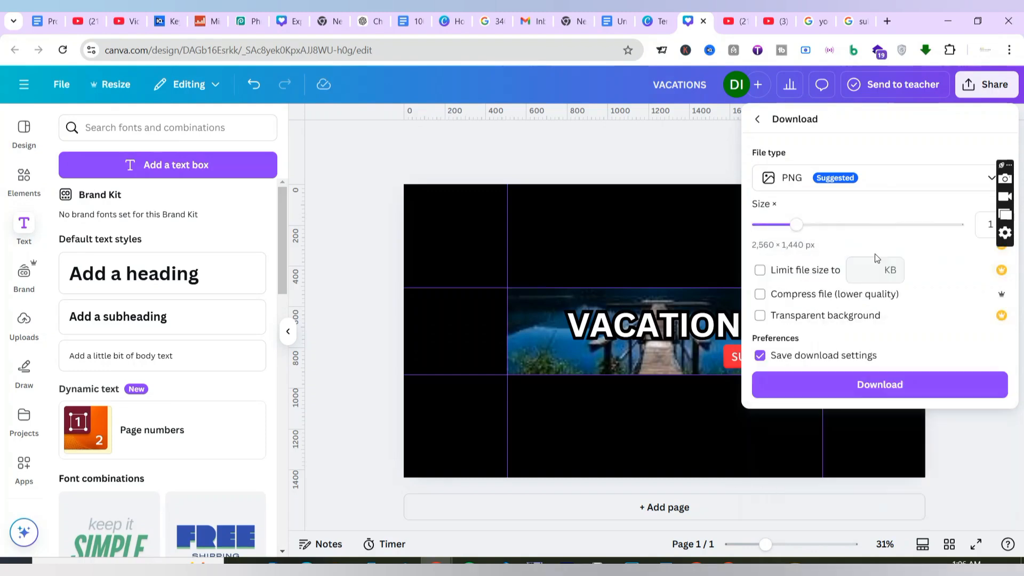
{"action": "left_click", "coordinate": [877, 385]}
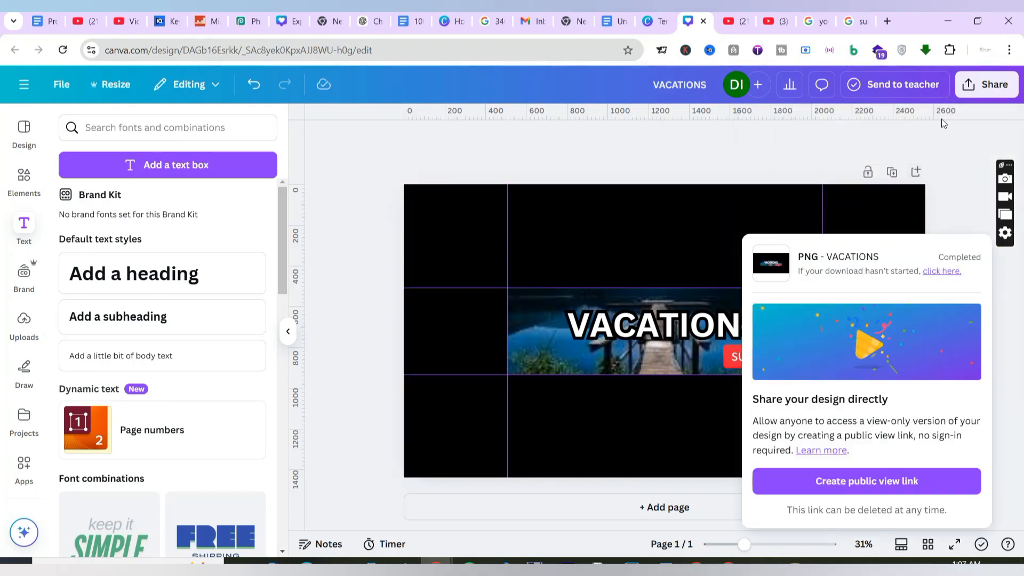
{"action": "left_click", "coordinate": [961, 49]}
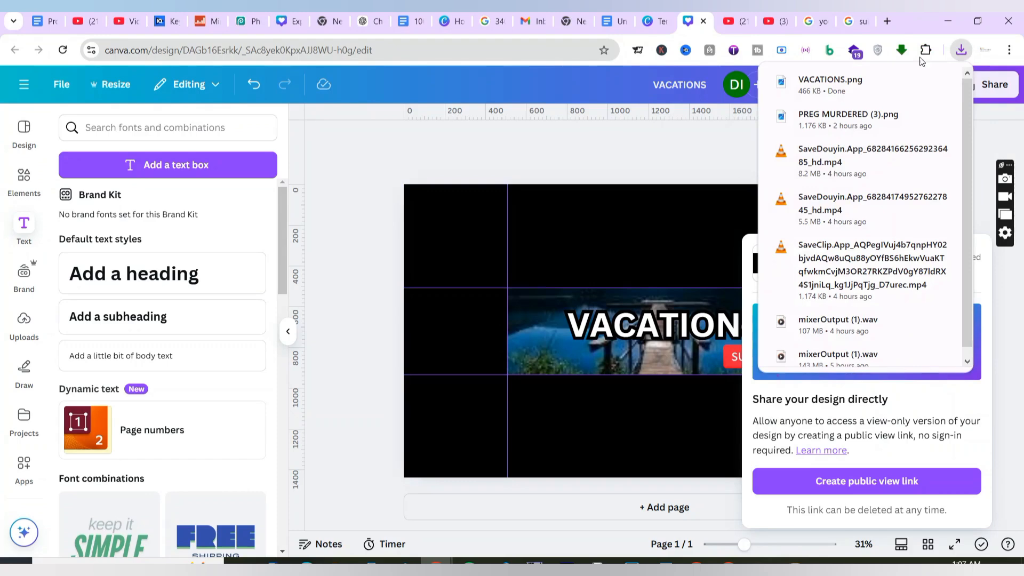
{"action": "left_click", "coordinate": [716, 113]}
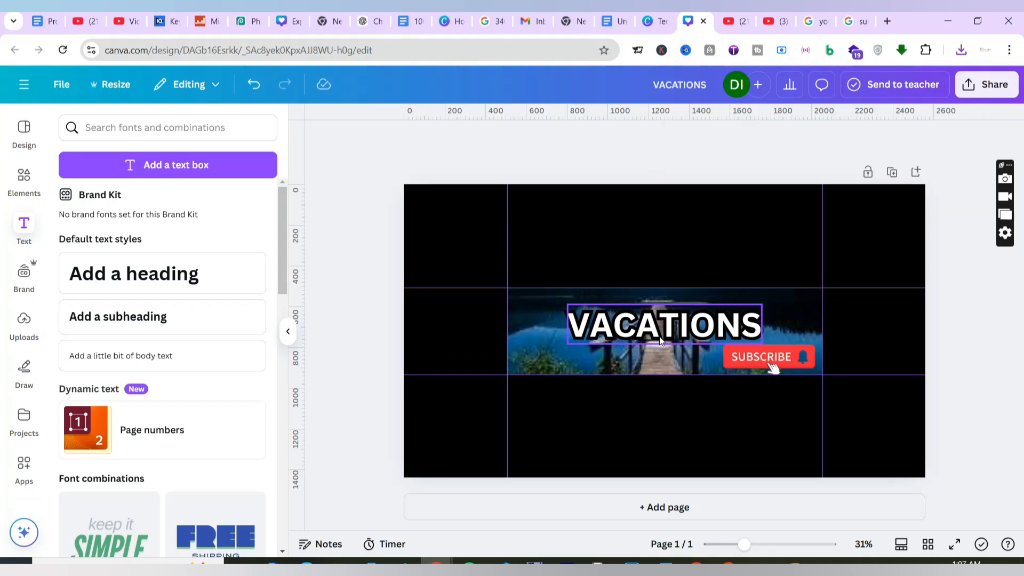
View the banners on the Fast Hubb and Mind-Blowing TRUE CRIME Stories YouTube channels, and return to the Canva design.
{"action": "left_click", "coordinate": [737, 21]}
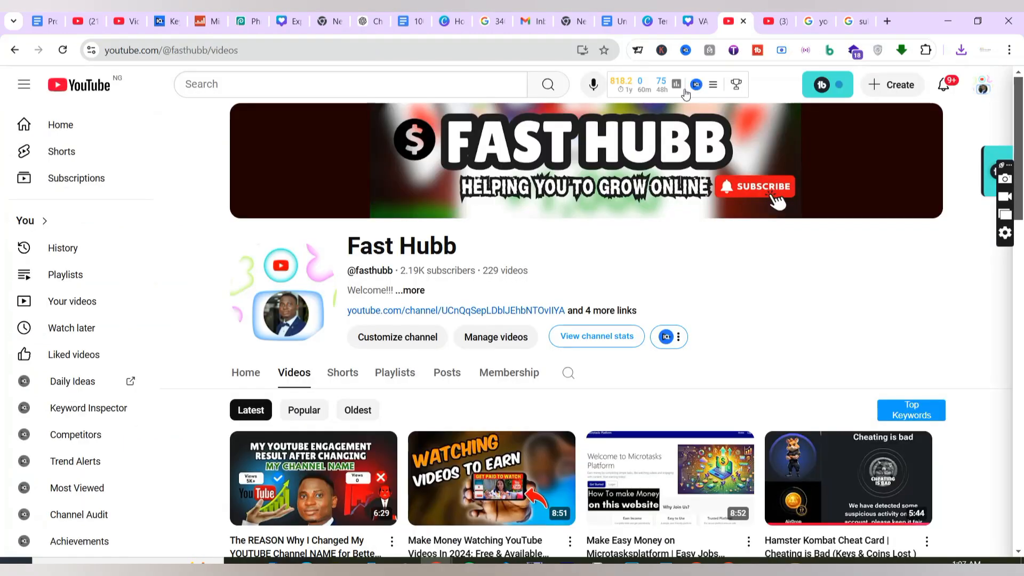
{"action": "left_click", "coordinate": [768, 22]}
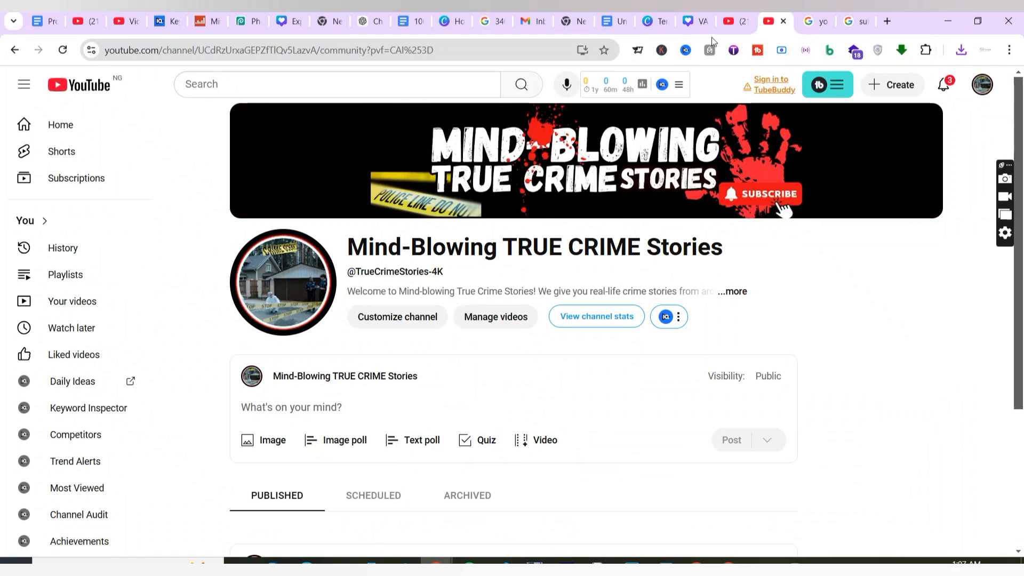
{"action": "left_click", "coordinate": [696, 23]}
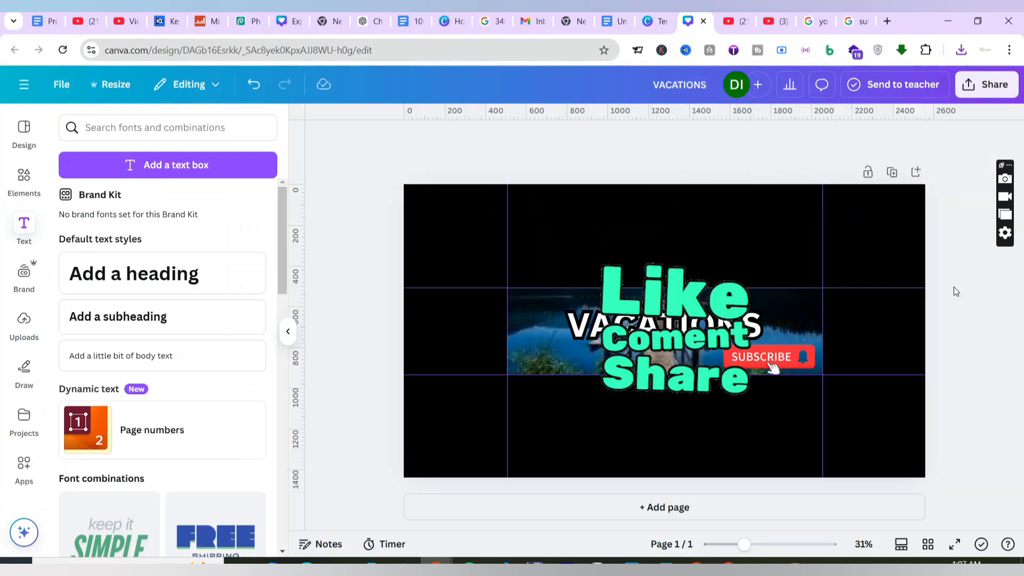